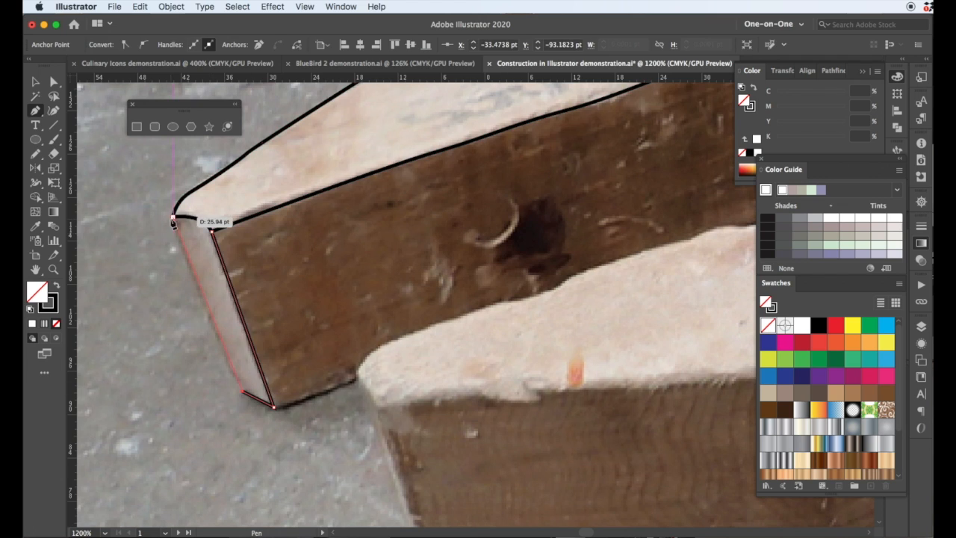
Step: Finish tracing the rear jaw's narrow end face with the Pen tool and trim the side face's overlap using Shape Builder
{"action": "key", "text": "p"}
{"action": "scroll", "coordinate": [251, 313], "scroll_direction": "right", "scroll_amount": 15}
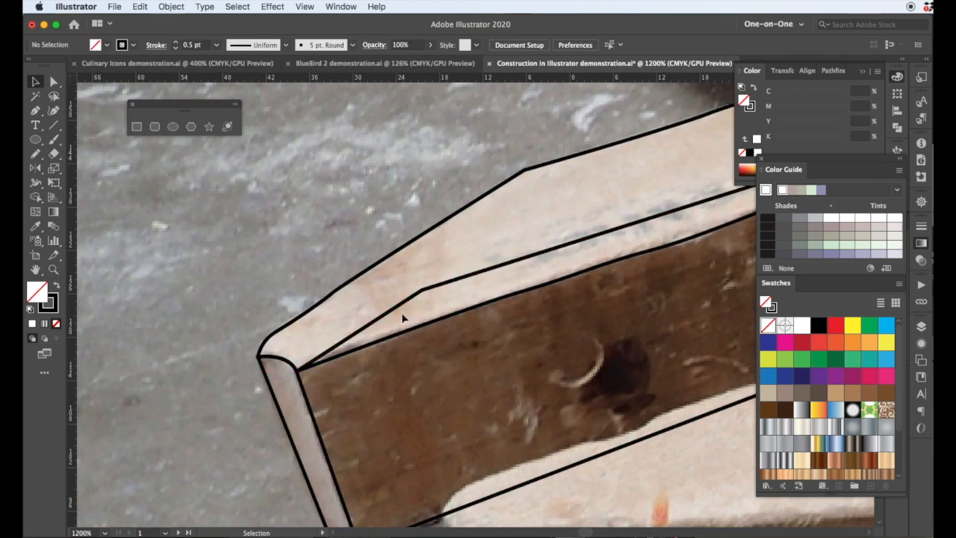
{"action": "scroll", "coordinate": [355, 299], "scroll_direction": "down", "scroll_amount": 3}
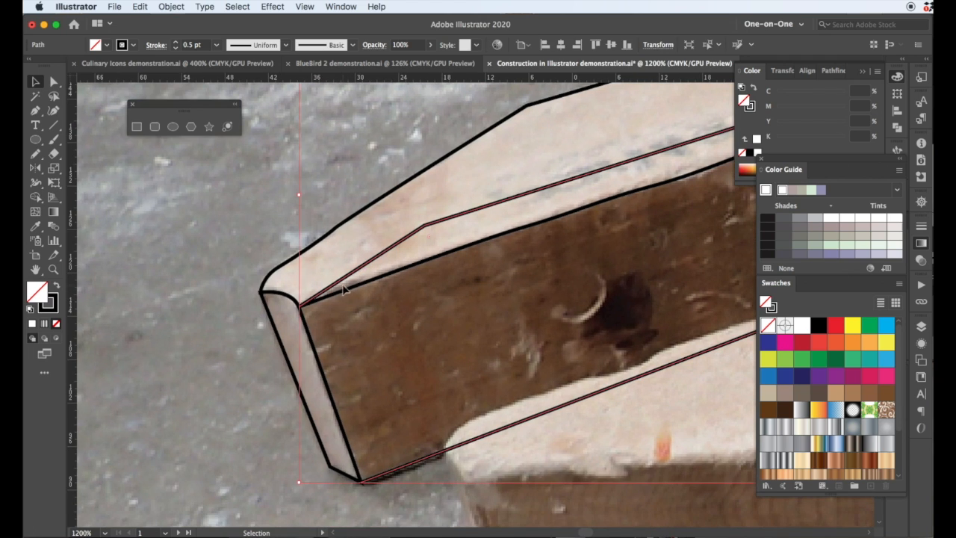
{"action": "key", "text": "shift+m"}
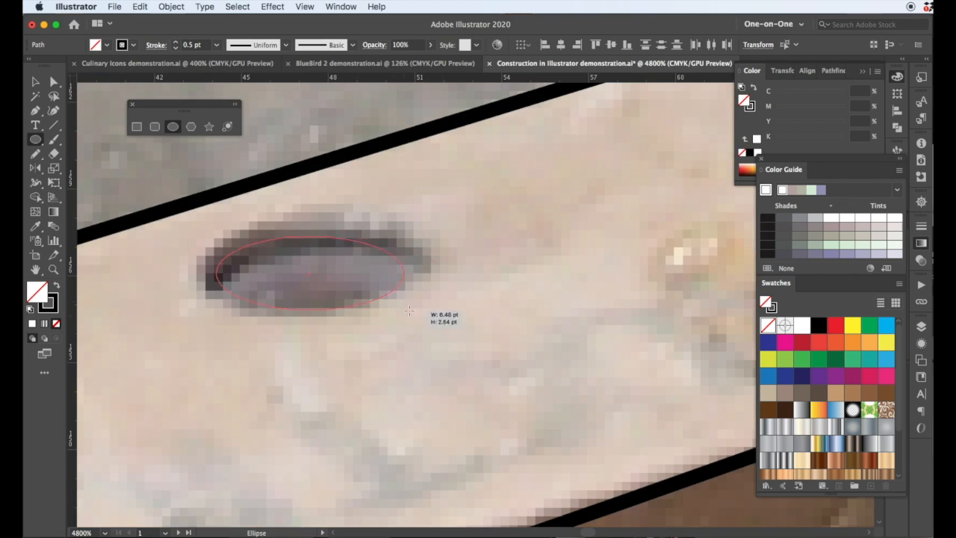
Step: Draw a tilted ellipse over the rear jaw's middle top hole, duplicate it slightly lower and trim the excess with Shape Builder
{"action": "left_click_drag", "start_coordinate": [426, 320], "coordinate": [448, 316]}
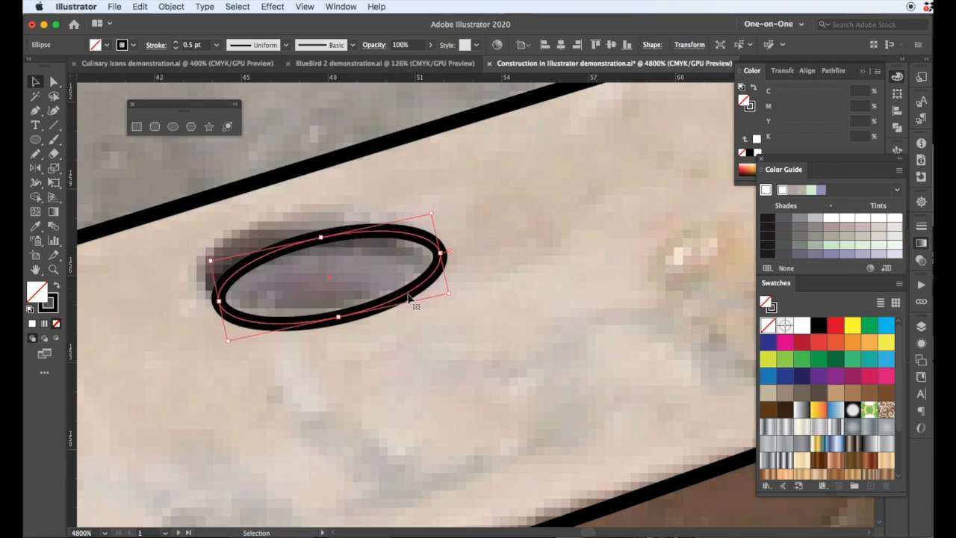
{"action": "mouse_move", "coordinate": [408, 299]}
{"action": "left_mouse_down"}
{"action": "mouse_move", "coordinate": [431, 284]}
{"action": "mouse_move", "coordinate": [410, 277]}
{"action": "mouse_move", "coordinate": [409, 317]}
{"action": "left_mouse_up"}
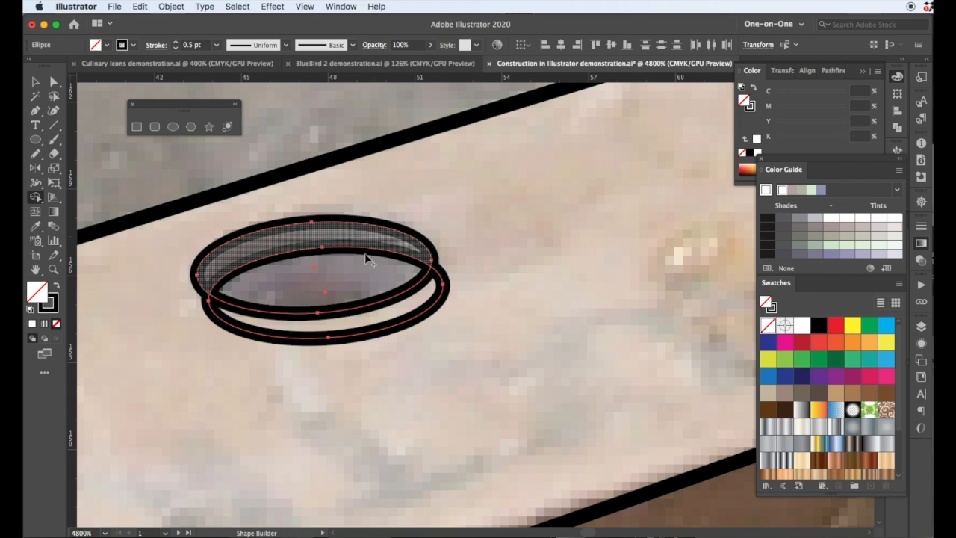
{"action": "left_click", "coordinate": [421, 297], "text": "alt"}
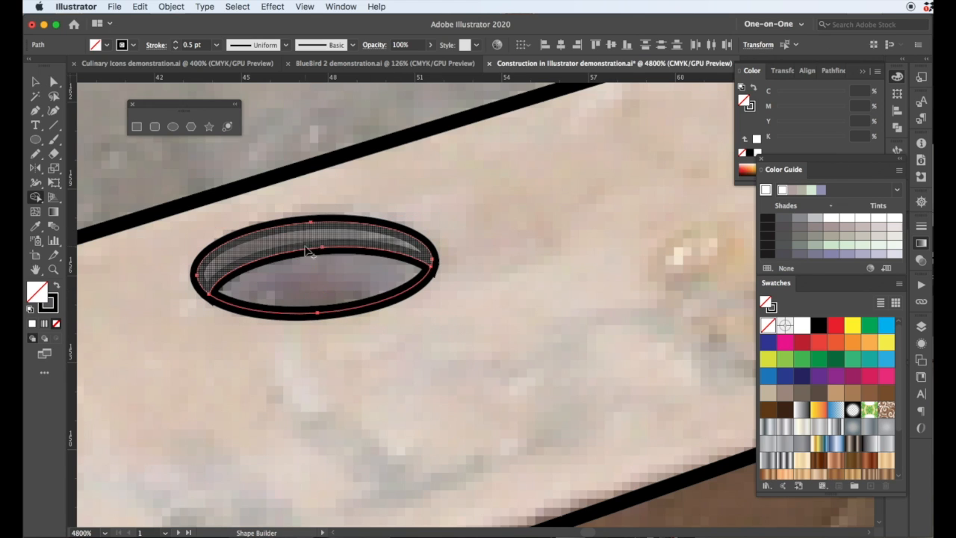
Step: Set the hole outline's stroke to 0.25 pt and copy it onto the top hole at the rear jaw's far end
{"action": "key", "text": "v"}
{"action": "left_click", "coordinate": [216, 45]}
{"action": "key", "text": "ctrl+minus"}
{"action": "key", "text": "ctrl+minus"}
{"action": "key", "text": "ctrl+minus"}
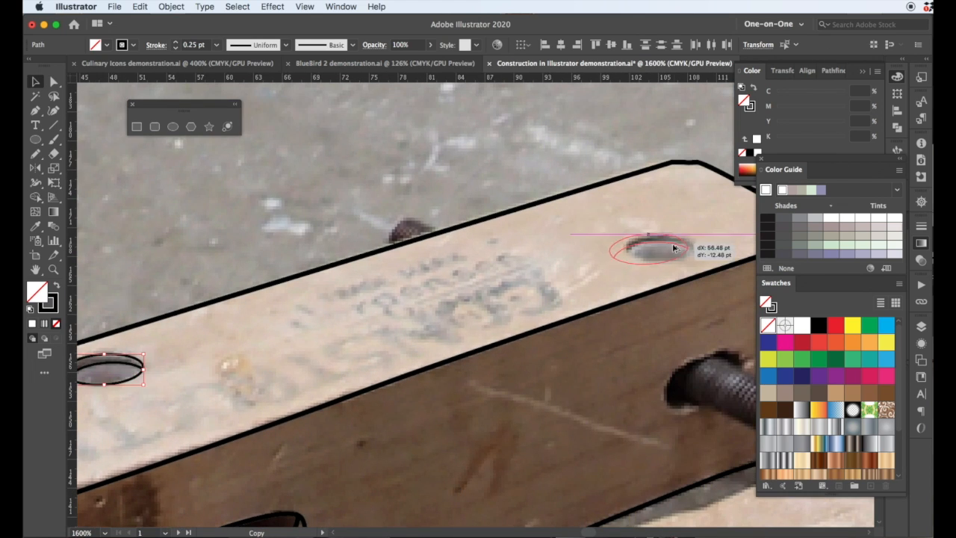
{"action": "key", "text": "super+shift+a"}
{"action": "key", "text": "super+minus"}
{"action": "key", "text": "super+minus"}
{"action": "key", "text": "super+minus"}
{"action": "left_click_drag", "start_coordinate": [337, 334], "coordinate": [387, 223]}
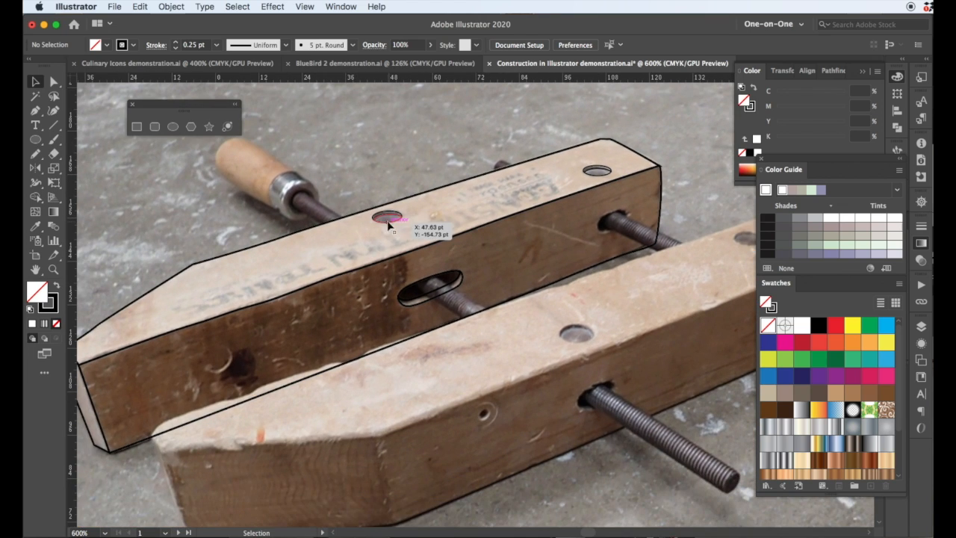
Step: Copy the hole outline onto the front jaw's middle top hole and adjust its size and position to fit
{"action": "key", "text": "super+plus"}
{"action": "key", "text": "super+plus"}
{"action": "key", "text": "super+plus"}
{"action": "key", "text": "super+plus"}
{"action": "key", "text": "super+plus"}
{"action": "left_click_drag", "start_coordinate": [542, 269], "coordinate": [575, 239]}
{"action": "left_click_drag", "start_coordinate": [575, 329], "coordinate": [574, 336]}
{"action": "key", "text": "super+shift+a"}
{"action": "left_click_drag", "start_coordinate": [531, 329], "coordinate": [525, 319]}
{"action": "key", "text": "Left"}
{"action": "key", "text": "Left"}
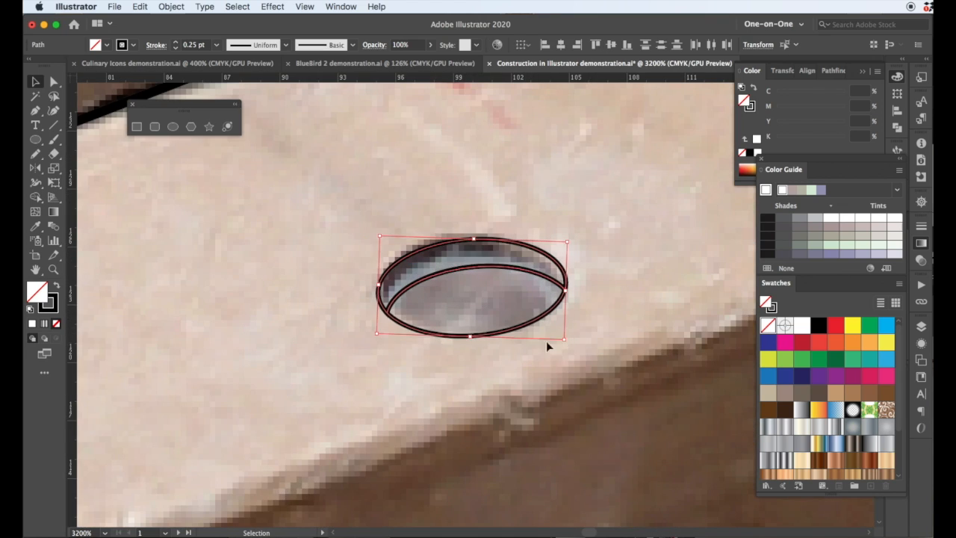
Step: Copy the hole outline onto the top hole at the front jaw's far end
{"action": "key", "text": "super+shift+a"}
{"action": "key", "text": "super+minus"}
{"action": "key", "text": "super+minus"}
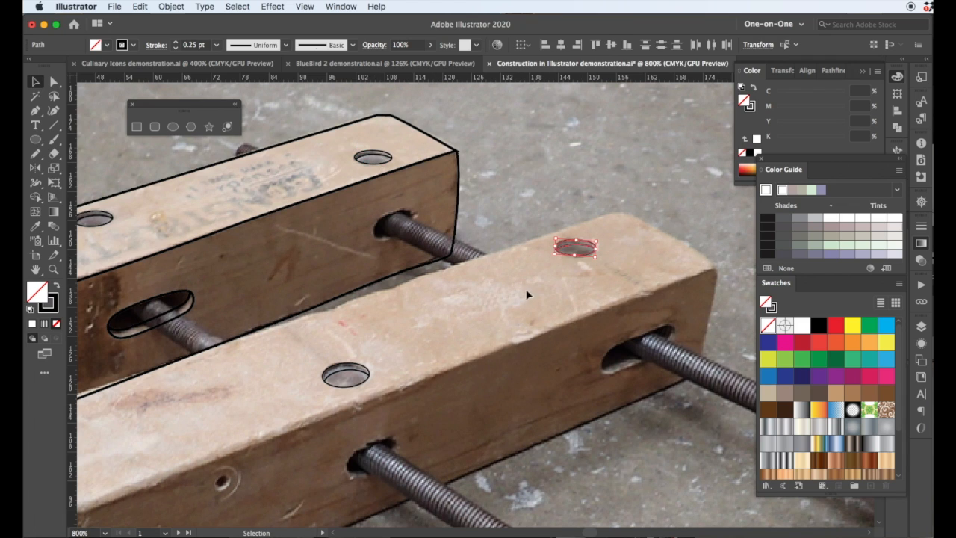
{"action": "key", "text": "super+shift+a"}
Step: Trace the back edge of the front jaw's top face with the Pen tool, following its uneven contour
{"action": "left_click_drag", "start_coordinate": [526, 294], "coordinate": [575, 274]}
{"action": "key", "text": "p"}
{"action": "left_click", "coordinate": [442, 271]}
{"action": "left_click", "coordinate": [410, 277]}
{"action": "left_click", "coordinate": [380, 290]}
{"action": "left_click", "coordinate": [345, 295]}
{"action": "left_click", "coordinate": [196, 346]}
{"action": "left_click", "coordinate": [140, 368]}
{"action": "left_click", "coordinate": [110, 380]}
{"action": "left_click_drag", "start_coordinate": [122, 376], "coordinate": [192, 354]}
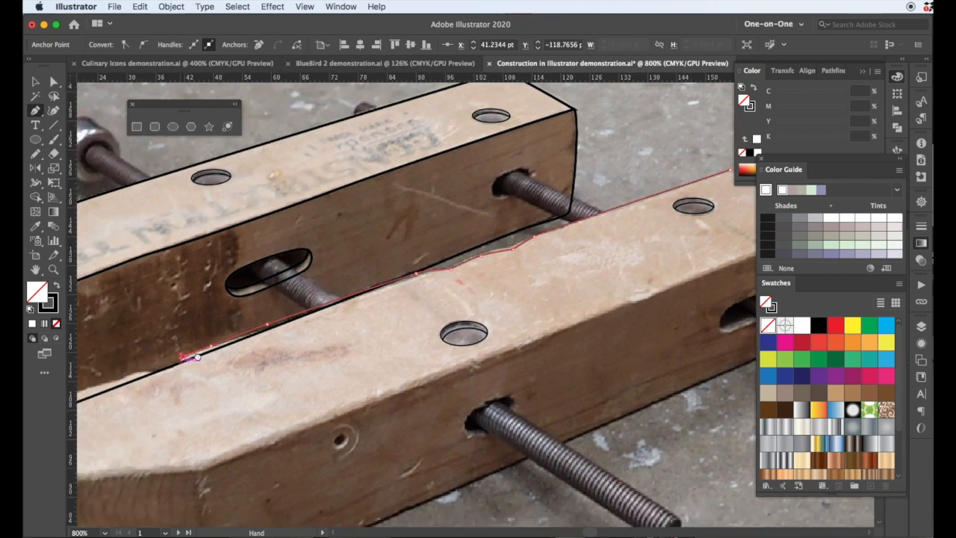
Step: Trace the front edge of the front jaw's top face up to its far corner and complete the outline
{"action": "left_click", "coordinate": [389, 406]}
{"action": "left_click_drag", "start_coordinate": [664, 319], "coordinate": [448, 389]}
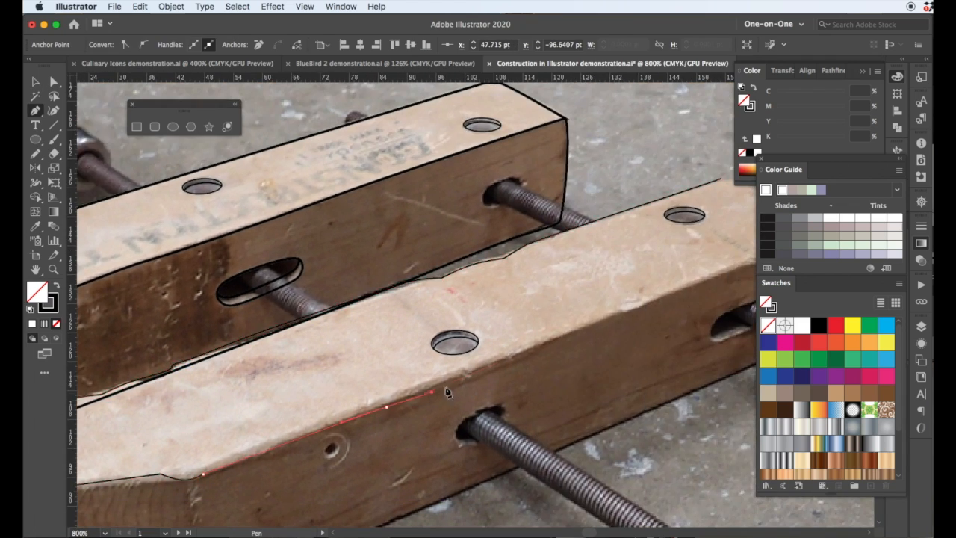
{"action": "left_click", "coordinate": [505, 354]}
{"action": "left_click", "coordinate": [621, 309]}
{"action": "left_click_drag", "start_coordinate": [669, 281], "coordinate": [394, 349]}
{"action": "left_click", "coordinate": [508, 315]}
{"action": "left_click", "coordinate": [548, 303]}
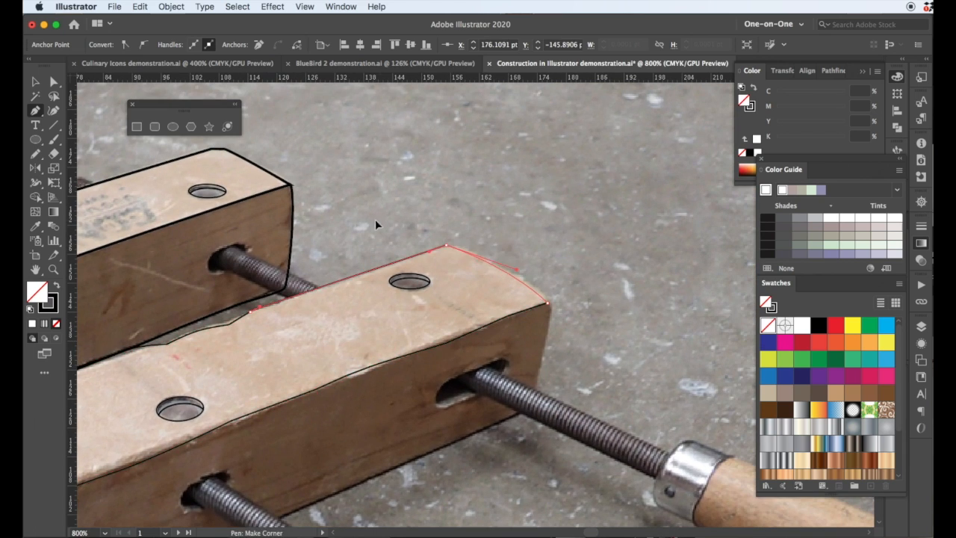
Step: Trace the front jaw's long side face with the Pen tool and trim its overlap with the top face using Shape Builder
{"action": "key", "text": "super+shift+a"}
{"action": "scroll", "coordinate": [448, 271], "scroll_direction": "down", "scroll_amount": 3}
{"action": "left_click", "coordinate": [433, 349]}
{"action": "left_click_drag", "start_coordinate": [262, 426], "coordinate": [615, 257]}
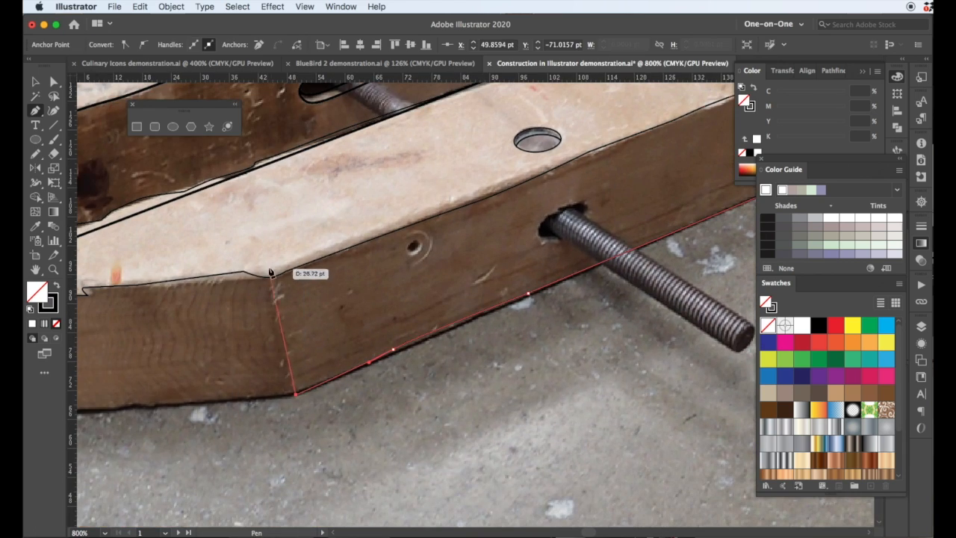
{"action": "left_click", "coordinate": [273, 277]}
{"action": "left_click_drag", "start_coordinate": [601, 145], "coordinate": [274, 298]}
{"action": "key", "text": "v"}
{"action": "left_click", "coordinate": [525, 200], "text": "shift"}
{"action": "key", "text": "shift+m"}
{"action": "left_click", "coordinate": [408, 290]}
Step: Trace the front jaw's angled end face with the Pen tool and trim its overlap with the adjoining faces using Shape Builder
{"action": "left_click_drag", "start_coordinate": [187, 440], "coordinate": [713, 280]}
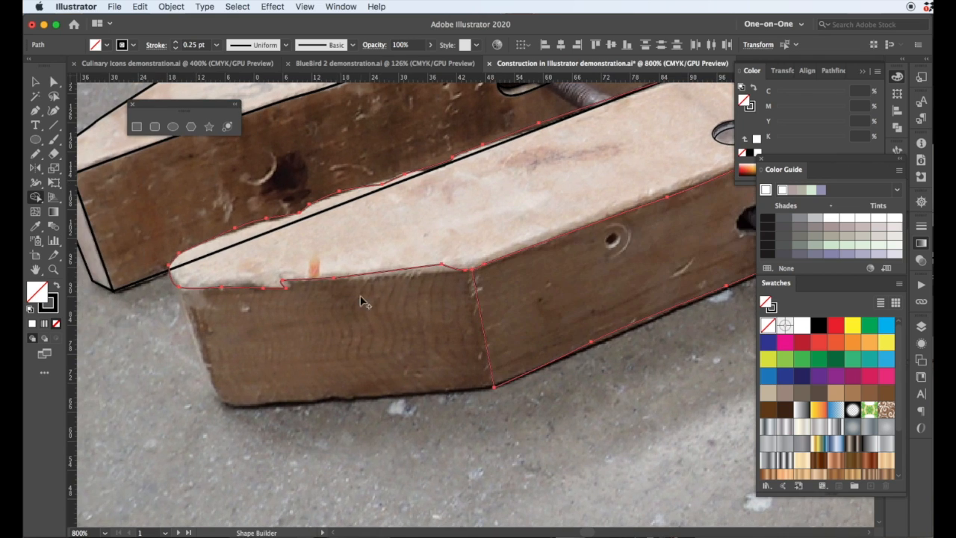
{"action": "key", "text": "p"}
{"action": "key", "text": "super+shift+a"}
{"action": "left_click", "coordinate": [176, 286]}
{"action": "left_click", "coordinate": [215, 387]}
{"action": "left_click_drag", "start_coordinate": [238, 406], "coordinate": [265, 405]}
{"action": "left_click_drag", "start_coordinate": [322, 403], "coordinate": [349, 400]}
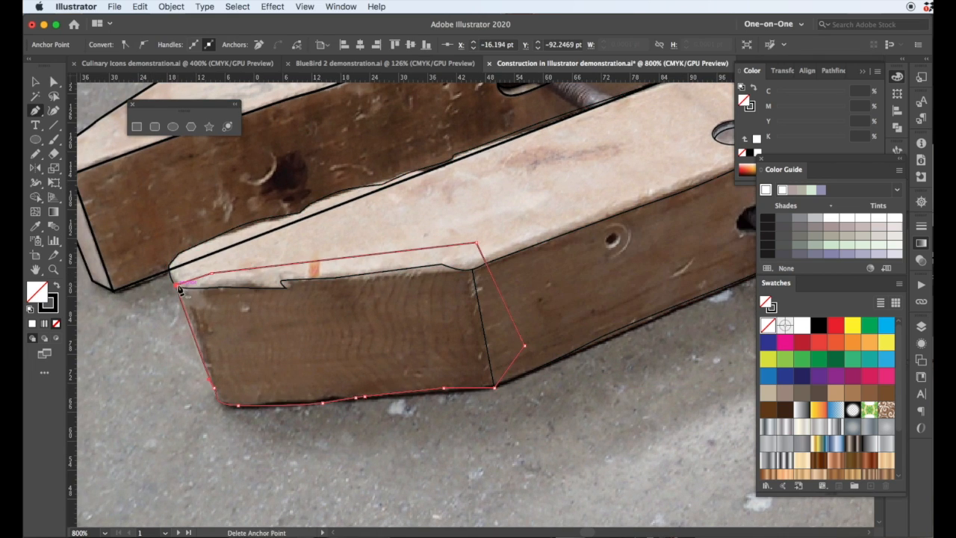
{"action": "key", "text": "super+a"}
{"action": "key", "text": "shift+m"}
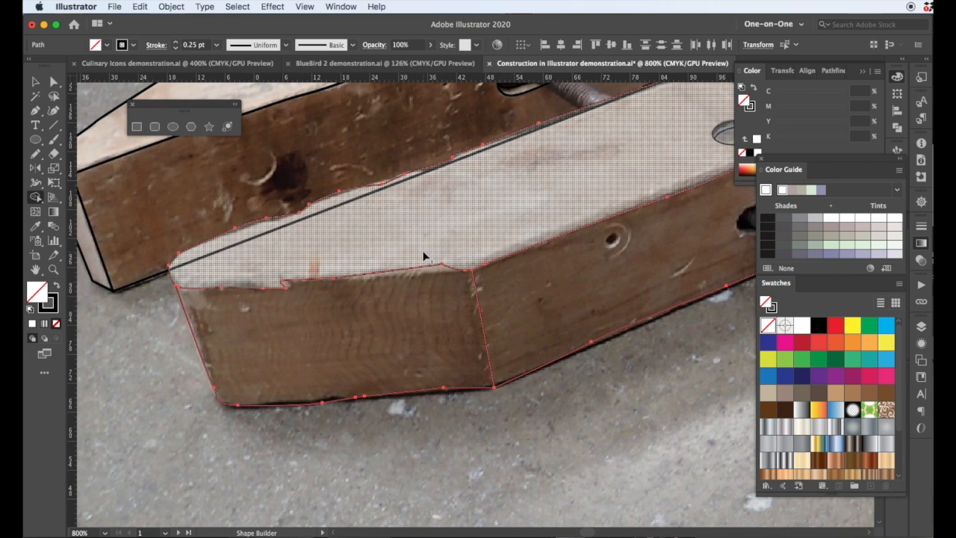
{"action": "left_click", "coordinate": [408, 314]}
Step: Trace the screw hole at the far end of the rear jaw's side face with the Pen tool
{"action": "key", "text": "v"}
{"action": "key", "text": "super+shift+a"}
{"action": "mouse_move", "coordinate": [552, 277]}
{"action": "left_mouse_down"}
{"action": "mouse_move", "coordinate": [471, 293]}
{"action": "mouse_move", "coordinate": [155, 485]}
{"action": "left_mouse_up"}
{"action": "scroll", "coordinate": [388, 202], "scroll_direction": "up", "scroll_amount": 5}
{"action": "mouse_move", "coordinate": [423, 217]}
{"action": "left_mouse_down"}
{"action": "mouse_move", "coordinate": [403, 356]}
{"action": "mouse_move", "coordinate": [418, 386]}
{"action": "left_mouse_up"}
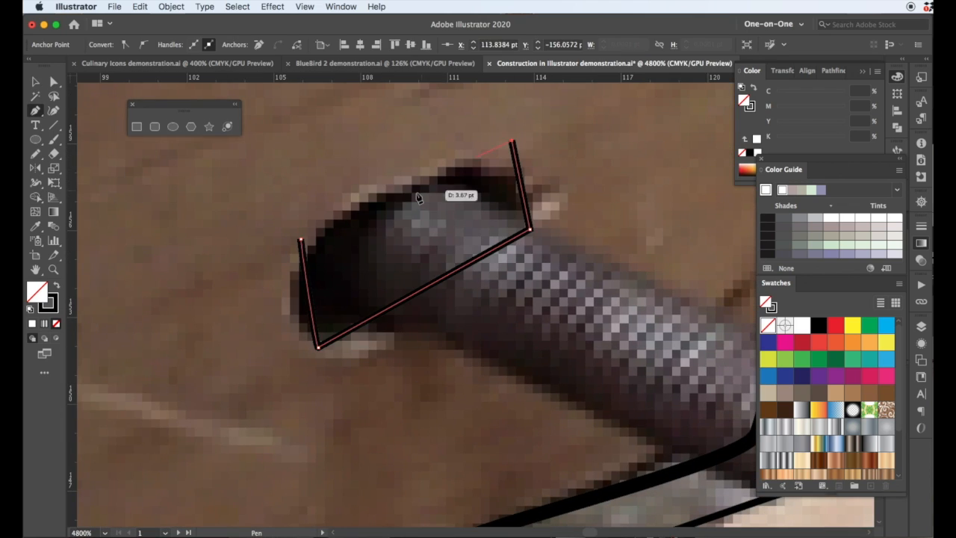
{"action": "left_click_drag", "start_coordinate": [321, 256], "coordinate": [459, 220]}
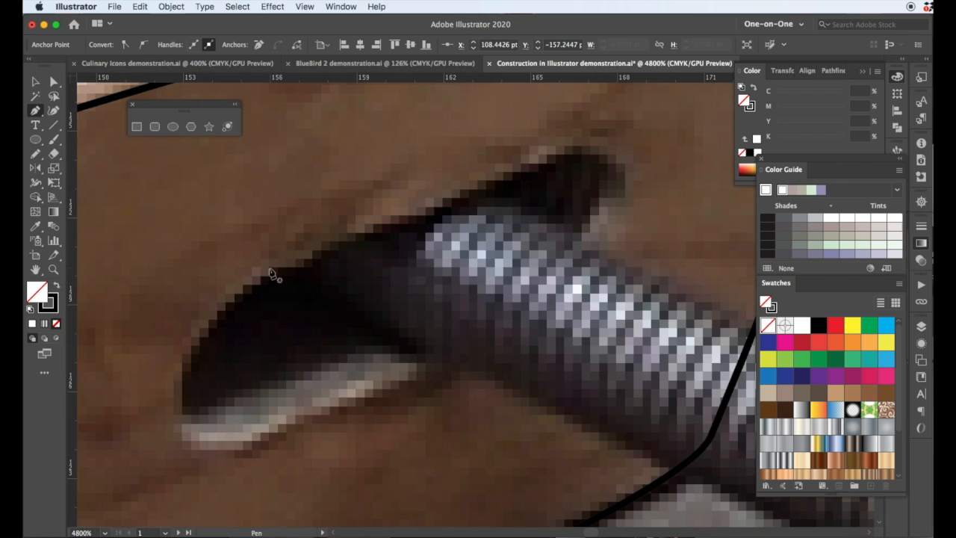
Step: Trace the slot opening at the far end of the front jaw's side face as a closed Pen tool path
{"action": "left_click", "coordinate": [271, 267]}
{"action": "left_click_drag", "start_coordinate": [173, 388], "coordinate": [171, 418]}
{"action": "left_click_drag", "start_coordinate": [228, 451], "coordinate": [522, 321]}
{"action": "left_click_drag", "start_coordinate": [617, 224], "coordinate": [620, 187]}
{"action": "left_click_drag", "start_coordinate": [590, 152], "coordinate": [523, 161]}
{"action": "left_click", "coordinate": [270, 267]}
Step: Duplicate the slot outline slightly higher and remove the excess area above the opening with Shape Builder
{"action": "key", "text": "v"}
{"action": "left_click_drag", "start_coordinate": [256, 279], "coordinate": [247, 237]}
{"action": "left_click", "coordinate": [256, 279], "text": "shift"}
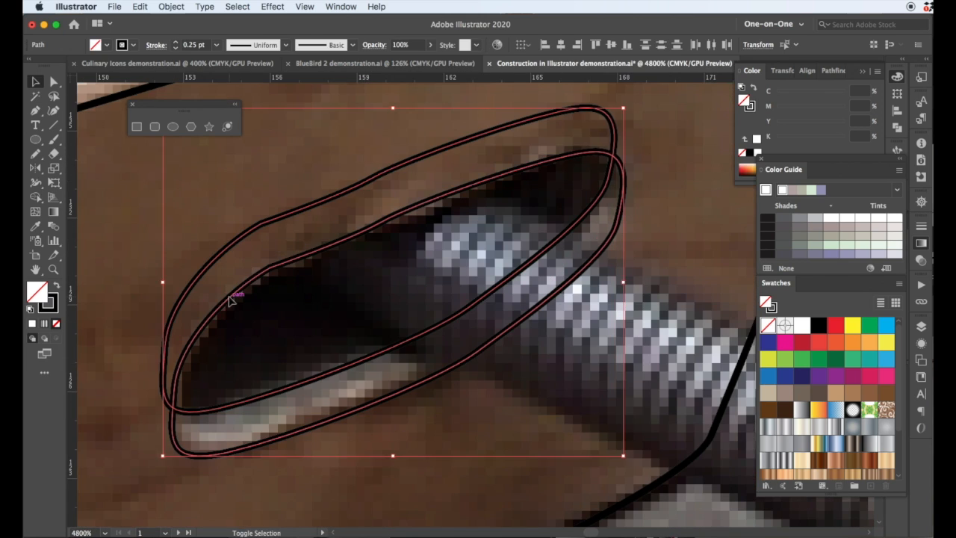
{"action": "key", "text": "shift+m"}
{"action": "left_click", "coordinate": [299, 235], "text": "alt"}
Step: Trace the middle screw hole on the front jaw's side face with the Pen tool
{"action": "key", "text": "super+minus"}
{"action": "key", "text": "super+minus"}
{"action": "key", "text": "super+minus"}
{"action": "key", "text": "super+minus"}
{"action": "left_click_drag", "start_coordinate": [377, 349], "coordinate": [304, 368]}
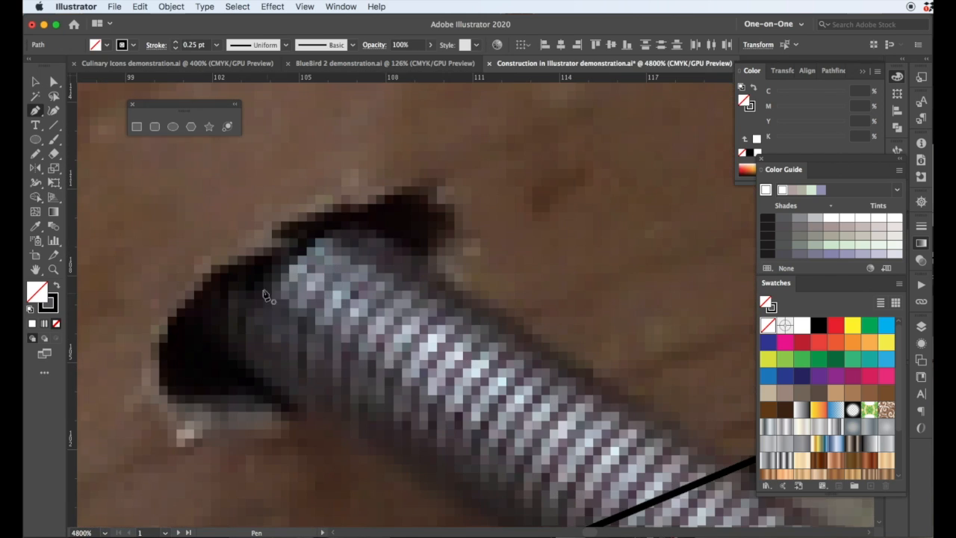
{"action": "left_click_drag", "start_coordinate": [318, 395], "coordinate": [366, 366]}
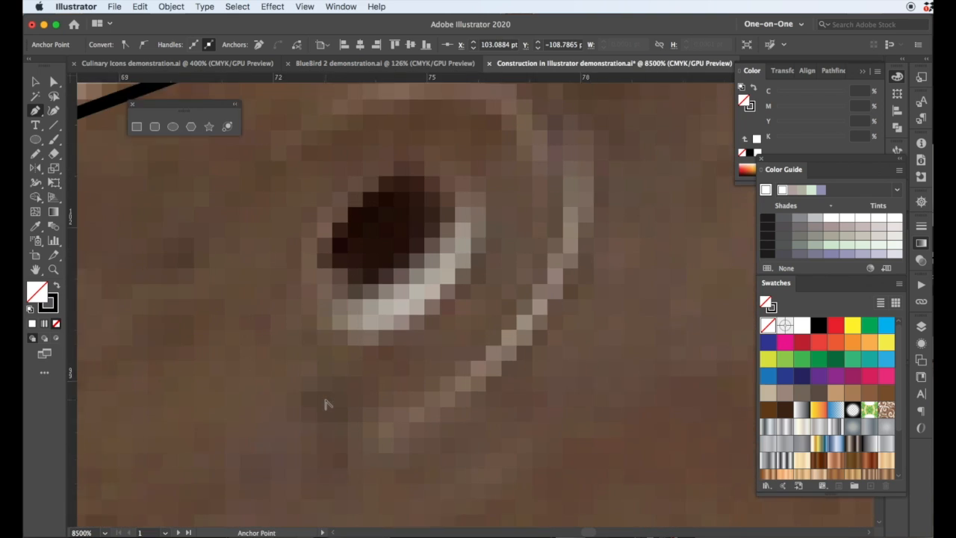
Step: Draw two concentric ellipses over the front jaw's small countersunk hole, rotate them to match and duplicate the pair slightly offset
{"action": "mouse_move", "coordinate": [268, 276]}
{"action": "left_mouse_down"}
{"action": "mouse_move", "coordinate": [398, 433]}
{"action": "mouse_move", "coordinate": [463, 468]}
{"action": "left_mouse_up"}
{"action": "left_click_drag", "start_coordinate": [320, 326], "coordinate": [412, 417]}
{"action": "key", "text": "v"}
{"action": "left_click_drag", "start_coordinate": [257, 299], "coordinate": [351, 351]}
{"action": "left_click_drag", "start_coordinate": [459, 279], "coordinate": [414, 278]}
{"action": "left_click_drag", "start_coordinate": [397, 313], "coordinate": [430, 253]}
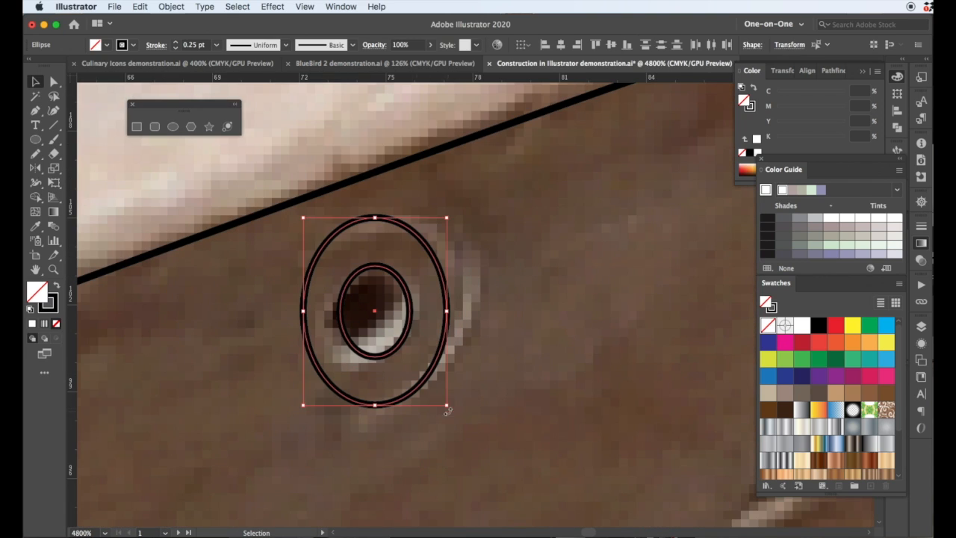
{"action": "left_click_drag", "start_coordinate": [448, 410], "coordinate": [392, 430]}
{"action": "left_click_drag", "start_coordinate": [391, 395], "coordinate": [380, 377]}
{"action": "key", "text": "shift+m"}
{"action": "mouse_move", "coordinate": [494, 328]}
{"action": "left_mouse_down"}
{"action": "mouse_move", "coordinate": [328, 312]}
{"action": "mouse_move", "coordinate": [422, 324]}
{"action": "left_mouse_up"}
{"action": "left_click", "coordinate": [345, 257], "text": "shift+super"}
{"action": "key", "text": "super+shift+a"}
{"action": "left_click_drag", "start_coordinate": [361, 307], "coordinate": [447, 358]}
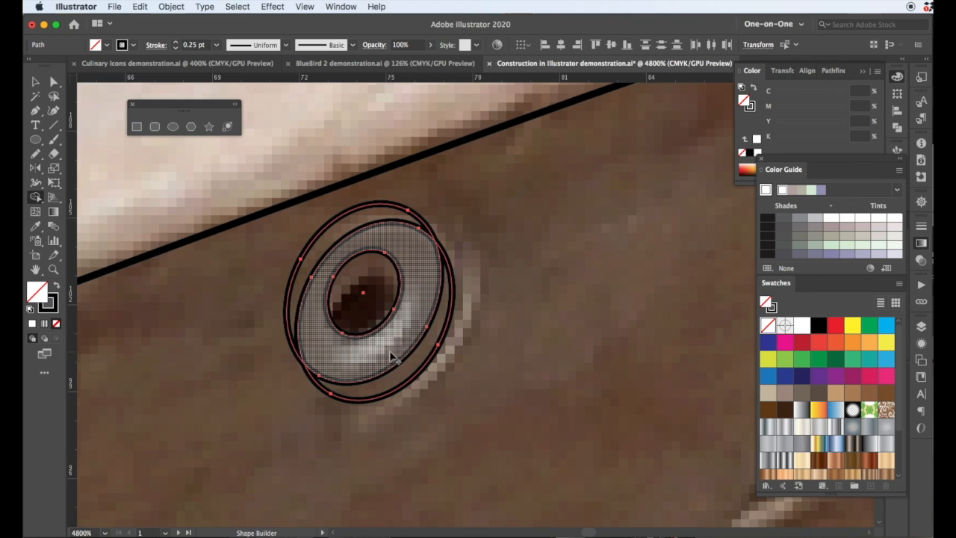
{"action": "key", "text": "v"}
{"action": "left_click", "coordinate": [266, 419]}
{"action": "left_click_drag", "start_coordinate": [344, 382], "coordinate": [437, 399]}
{"action": "left_click_drag", "start_coordinate": [393, 309], "coordinate": [426, 331]}
{"action": "key", "text": "super+z"}
{"action": "key", "text": "super+z"}
{"action": "key", "text": "super+z"}
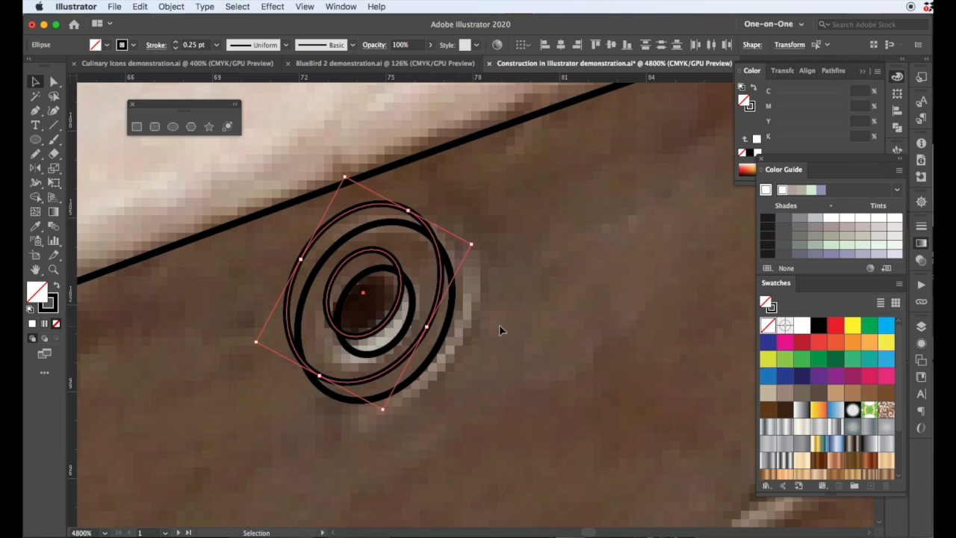
Step: Select both pairs of countersunk hole ellipses and clean up their overlapping regions with Shape Builder
{"action": "left_click_drag", "start_coordinate": [499, 324], "coordinate": [356, 364]}
{"action": "key", "text": "shift+m"}
{"action": "left_click_drag", "start_coordinate": [389, 333], "coordinate": [414, 317]}
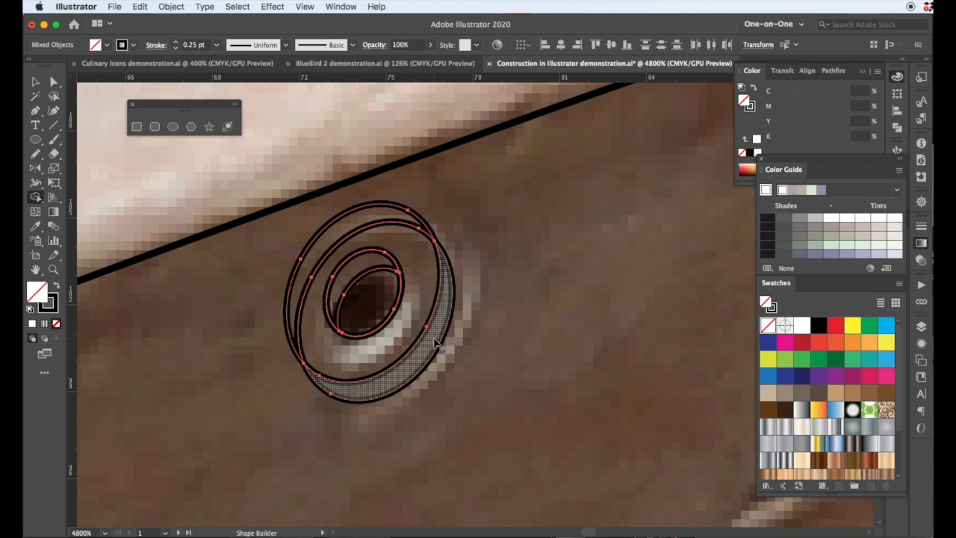
{"action": "scroll", "coordinate": [413, 361], "scroll_direction": "down", "scroll_amount": 5}
{"action": "scroll", "coordinate": [413, 360], "scroll_direction": "up", "scroll_amount": 4}
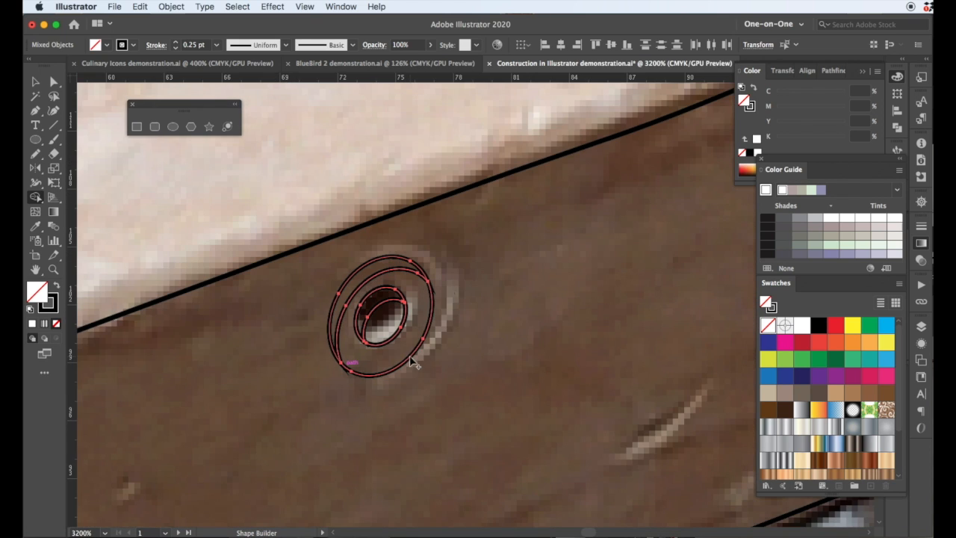
Step: Draw two concentric ellipses over the front rim and opening of the rear handle's metal ferrule
{"action": "scroll", "coordinate": [451, 377], "scroll_direction": "down", "scroll_amount": 5}
{"action": "scroll", "coordinate": [324, 223], "scroll_direction": "up", "scroll_amount": 5}
{"action": "left_click_drag", "start_coordinate": [320, 291], "coordinate": [388, 378]}
{"action": "key", "text": "l"}
{"action": "left_click_drag", "start_coordinate": [416, 294], "coordinate": [597, 475]}
{"action": "key", "text": "super+shift+a"}
{"action": "left_click_drag", "start_coordinate": [504, 383], "coordinate": [565, 443]}
{"action": "key", "text": "v"}
{"action": "left_click_drag", "start_coordinate": [415, 276], "coordinate": [478, 347]}
{"action": "left_click_drag", "start_coordinate": [415, 384], "coordinate": [465, 383]}
Step: Rotate the two ferrule ellipses to match the handle's tilt and nudge them into place over the rim
{"action": "left_click_drag", "start_coordinate": [602, 478], "coordinate": [460, 347]}
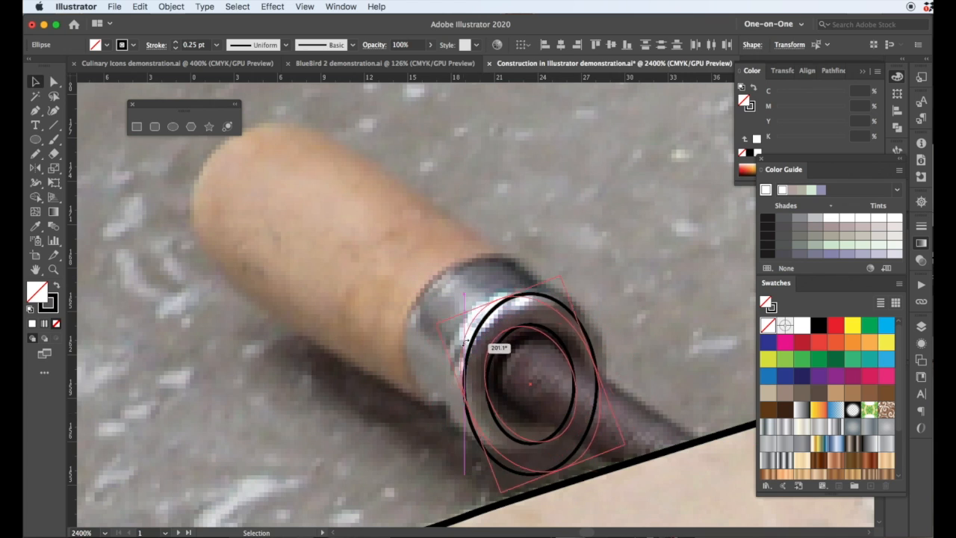
{"action": "left_click_drag", "start_coordinate": [583, 512], "coordinate": [583, 513]}
{"action": "key", "text": "Up"}
{"action": "key", "text": "Up"}
{"action": "key", "text": "Right"}
{"action": "key", "text": "Right"}
{"action": "key", "text": "Left"}
{"action": "key", "text": "Down"}
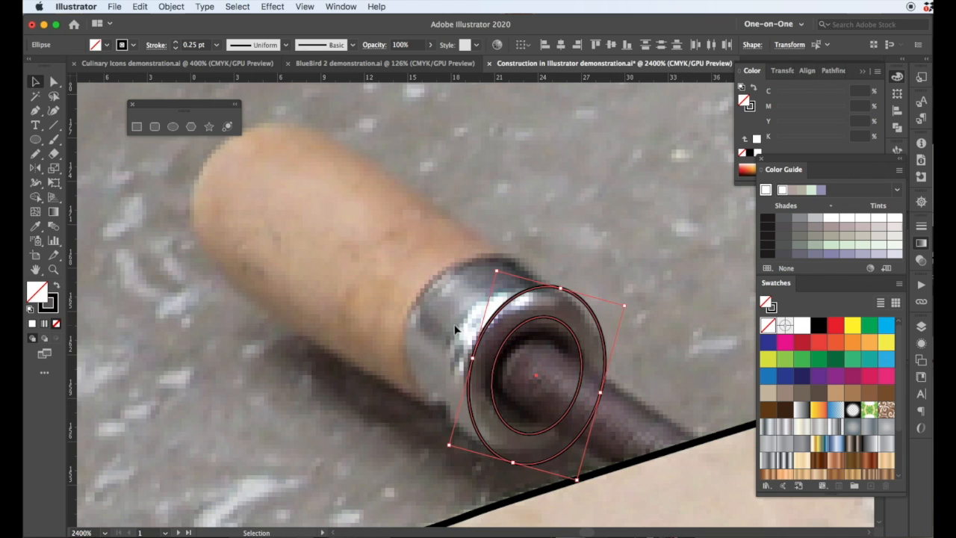
Step: Copy the outer ellipse to the ferrule's back rim, scale it to fit, and duplicate the inner ellipse slightly offset
{"action": "left_click_drag", "start_coordinate": [418, 326], "coordinate": [410, 309]}
{"action": "left_click_drag", "start_coordinate": [558, 256], "coordinate": [549, 264]}
{"action": "key", "text": "shift+Down"}
{"action": "key", "text": "Right"}
{"action": "key", "text": "Right"}
{"action": "key", "text": "super+shift+a"}
{"action": "left_click_drag", "start_coordinate": [572, 333], "coordinate": [581, 347]}
Step: Draw a four-sided shape joining the ferrule's rims with the Pen tool and unite it with the back ellipse
{"action": "left_click", "coordinate": [498, 262]}
{"action": "left_click", "coordinate": [568, 292]}
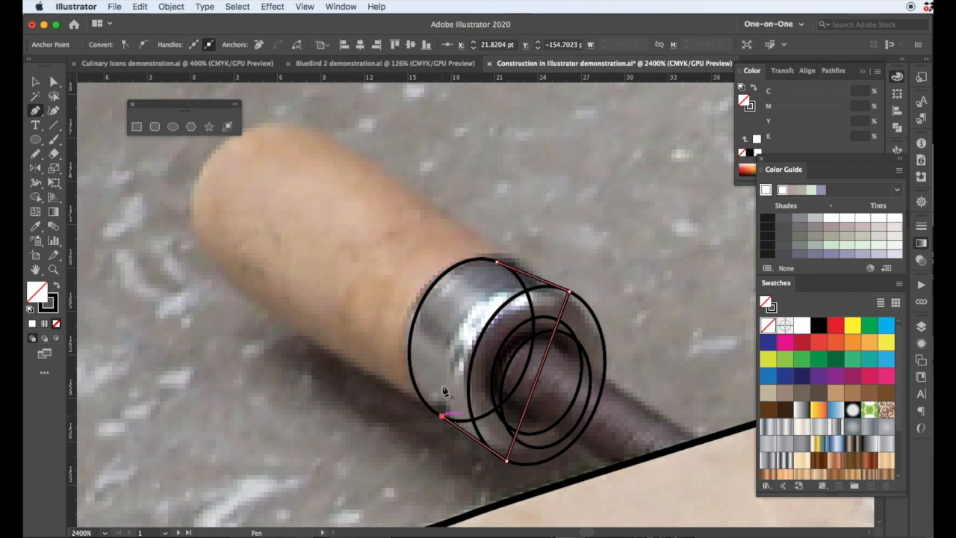
{"action": "key", "text": "v"}
{"action": "key", "text": "super+shift+a"}
{"action": "left_click", "coordinate": [508, 266]}
{"action": "left_click", "coordinate": [442, 277], "text": "shift"}
{"action": "left_click", "coordinate": [896, 127]}
{"action": "left_click", "coordinate": [749, 103]}
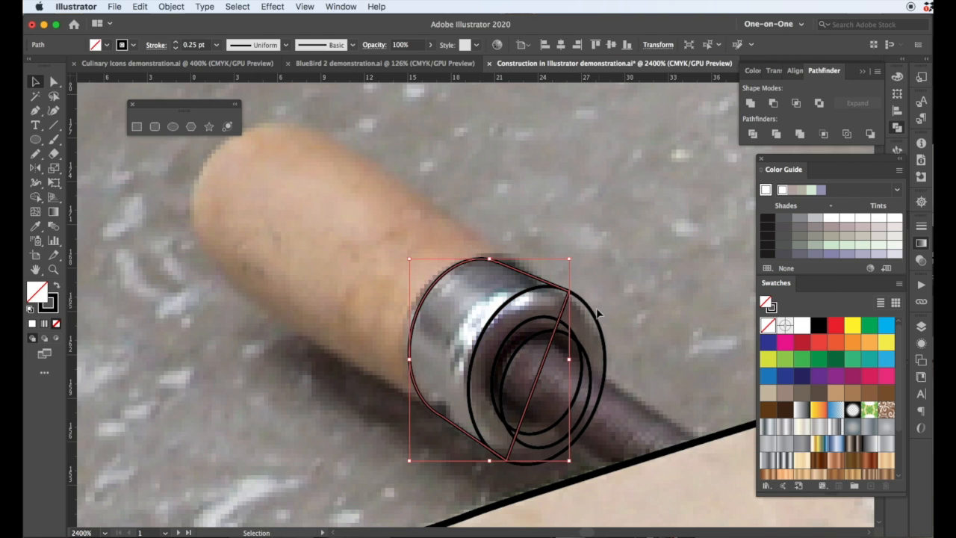
Step: Merge the ferrule body's overlap into the front rim ellipse using Shape Builder
{"action": "left_click", "coordinate": [539, 279]}
{"action": "left_click", "coordinate": [594, 306], "text": "shift"}
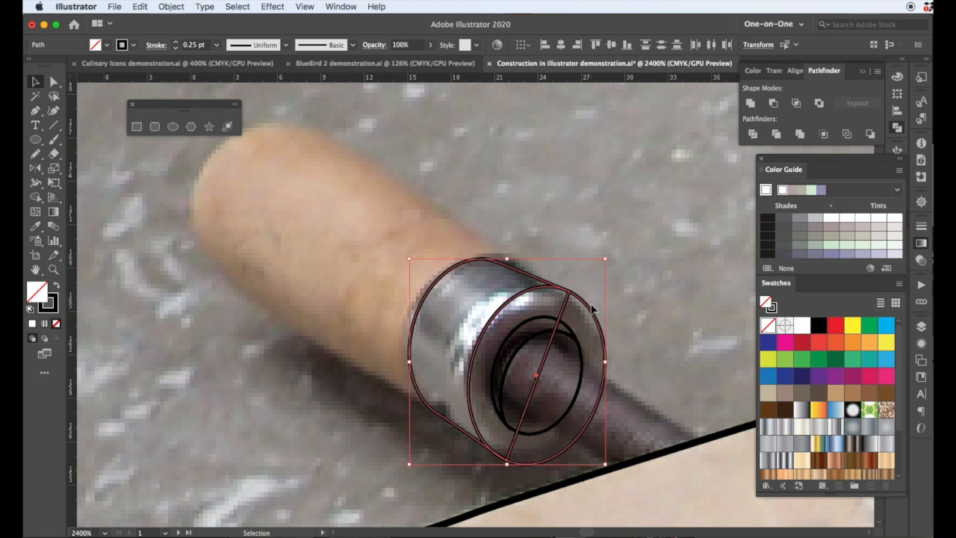
{"action": "key", "text": "shift+m"}
{"action": "left_click_drag", "start_coordinate": [582, 321], "coordinate": [499, 317]}
Step: Select all the ferrule outlines and rotate them slightly to align with the photo
{"action": "key", "text": "v"}
{"action": "left_click", "coordinate": [308, 291]}
{"action": "left_click_drag", "start_coordinate": [401, 413], "coordinate": [644, 259]}
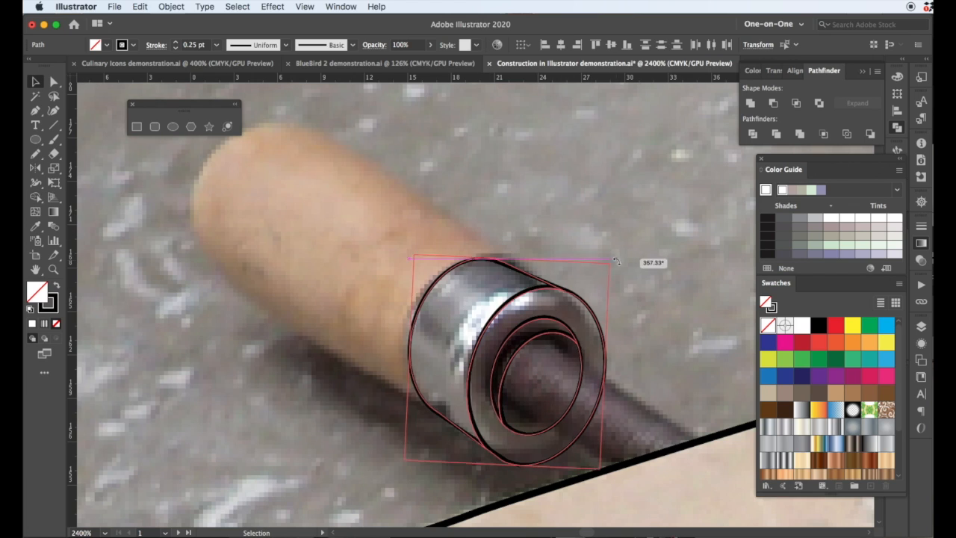
Step: Adjust the ferrule body's back corner anchors to the photo and delete a redundant anchor on its upper edge
{"action": "key", "text": "a"}
{"action": "left_click", "coordinate": [434, 406]}
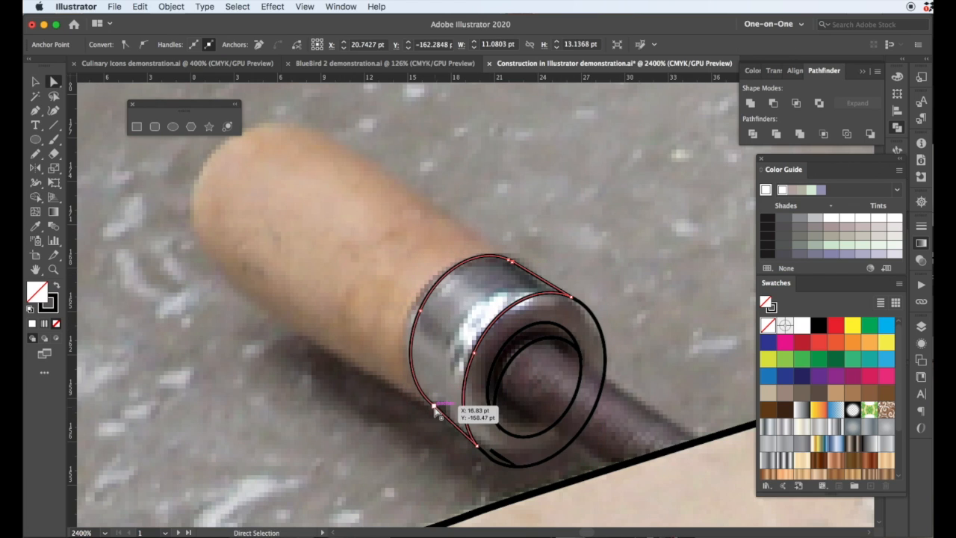
{"action": "key", "text": "minus"}
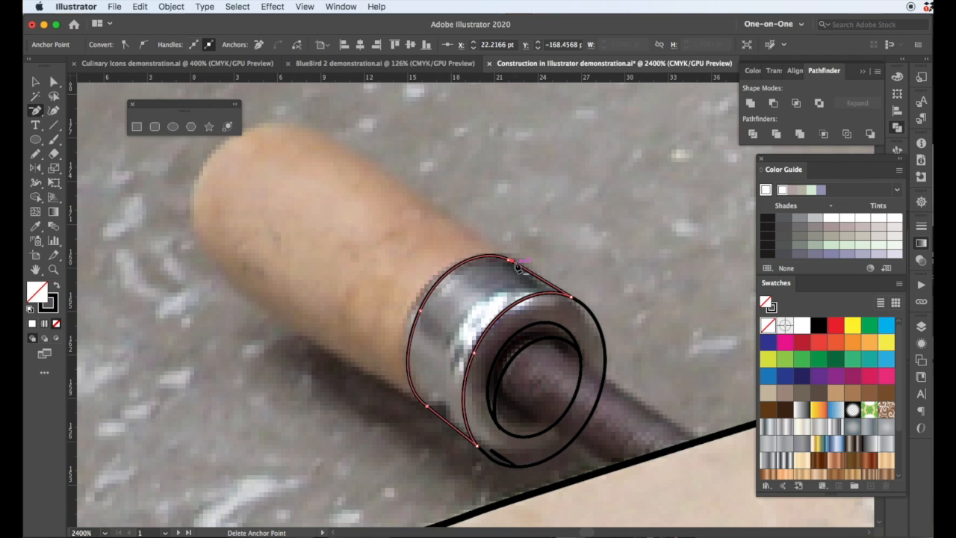
{"action": "left_click", "coordinate": [519, 262]}
Step: Trace the upper wooden handle from the ferrule around its rounded end with the Pen tool and remove the stray anchor
{"action": "left_click_drag", "start_coordinate": [464, 224], "coordinate": [405, 185]}
{"action": "left_click_drag", "start_coordinate": [264, 122], "coordinate": [222, 130]}
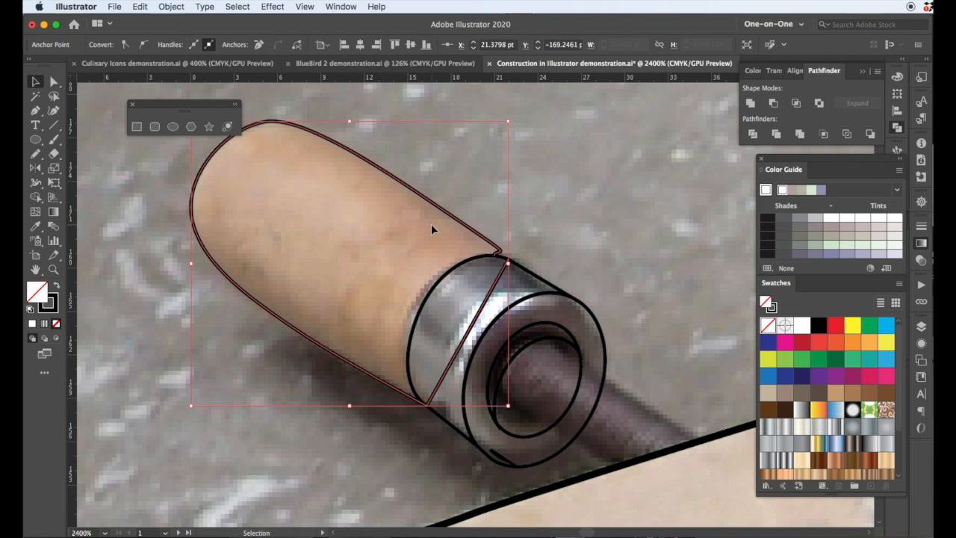
{"action": "key", "text": "minus"}
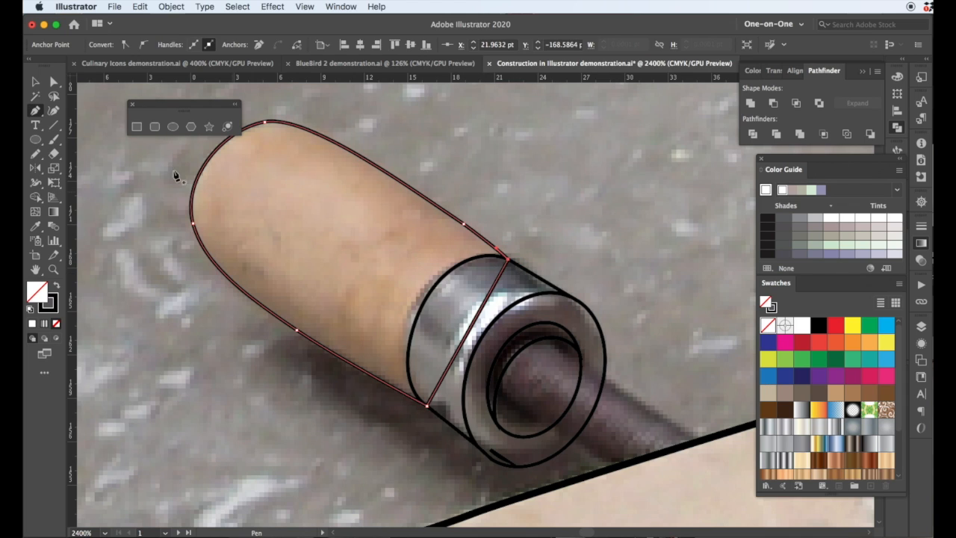
Step: Merge the wooden handle's overlap into the ferrule body with Shape Builder so the handle ends at the ferrule's back edge
{"action": "key", "text": "v"}
{"action": "left_click", "coordinate": [473, 257]}
{"action": "left_click", "coordinate": [468, 228], "text": "shift"}
{"action": "key", "text": "shift+m"}
{"action": "left_click_drag", "start_coordinate": [473, 279], "coordinate": [510, 295]}
{"action": "key", "text": "v"}
{"action": "left_click", "coordinate": [542, 279], "text": "shift"}
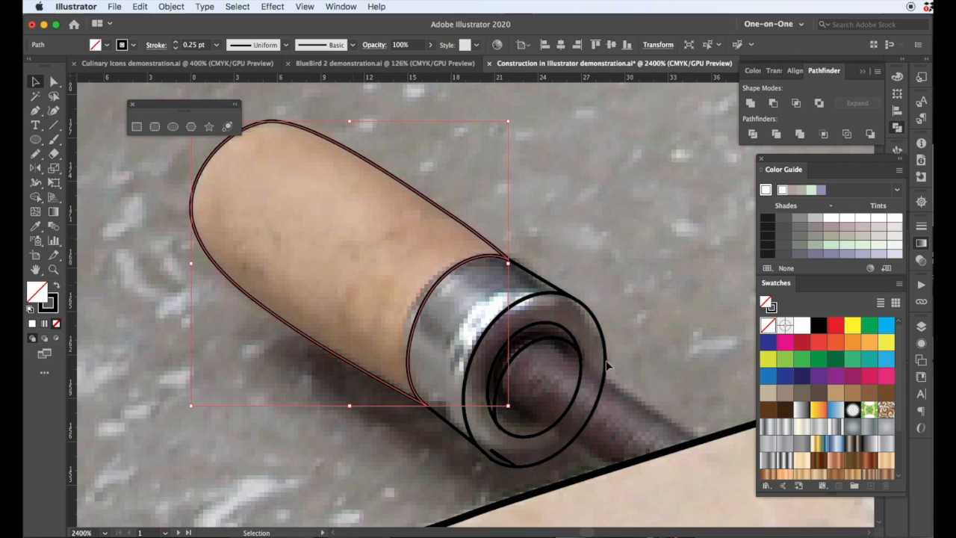
Step: Fill the upper handle with a wood gradient and angle it across the handle's width
{"action": "left_click", "coordinate": [853, 473]}
{"action": "key", "text": "g"}
{"action": "left_click_drag", "start_coordinate": [269, 301], "coordinate": [355, 176]}
Step: Fill the ferrule body with a silver metal gradient and reposition its color stops across the cylinder
{"action": "key", "text": "v"}
{"action": "left_click", "coordinate": [453, 338]}
{"action": "left_click", "coordinate": [767, 426]}
{"action": "key", "text": "g"}
{"action": "mouse_move", "coordinate": [420, 379]}
{"action": "left_mouse_down"}
{"action": "mouse_move", "coordinate": [501, 266]}
{"action": "mouse_move", "coordinate": [429, 407]}
{"action": "mouse_move", "coordinate": [440, 395]}
{"action": "mouse_move", "coordinate": [442, 410]}
{"action": "left_mouse_up"}
{"action": "left_click_drag", "start_coordinate": [454, 369], "coordinate": [442, 386]}
{"action": "left_click_drag", "start_coordinate": [477, 336], "coordinate": [469, 347]}
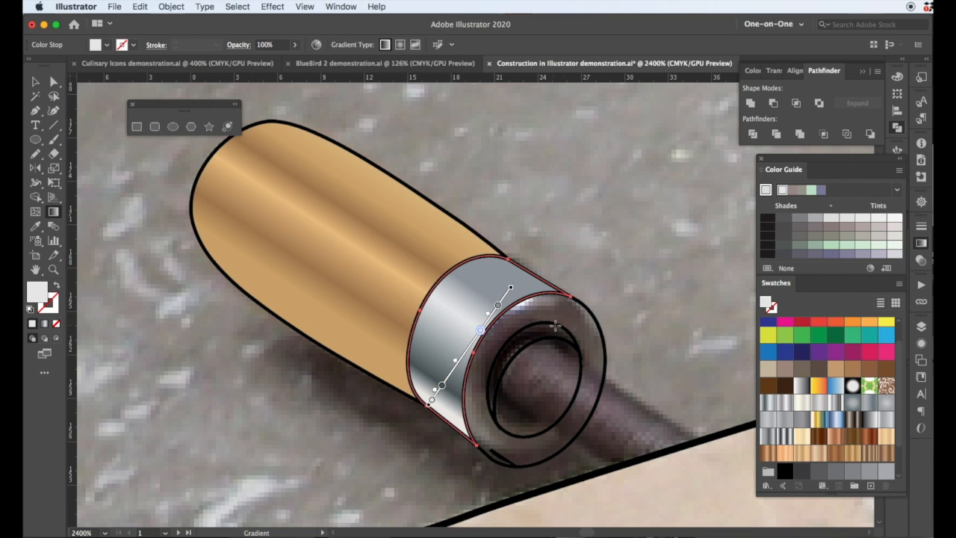
Step: Fill the ferrule's front rim with a radial gray gradient, delete the leftover line on its lower edge, and adjust the gradient
{"action": "left_click", "coordinate": [602, 349], "text": "super"}
{"action": "left_click", "coordinate": [851, 427]}
{"action": "left_click", "coordinate": [504, 459], "text": "super"}
{"action": "key", "text": "BackSpace"}
{"action": "left_click", "coordinate": [508, 465], "text": "super"}
{"action": "left_click_drag", "start_coordinate": [614, 379], "coordinate": [584, 395]}
{"action": "left_click", "coordinate": [590, 396]}
{"action": "left_click", "coordinate": [590, 396]}
{"action": "left_click_drag", "start_coordinate": [557, 386], "coordinate": [573, 392]}
Step: Fill the ferrule's innermost ellipse with a metal gradient running diagonally across the opening
{"action": "left_click", "coordinate": [551, 337], "text": "super"}
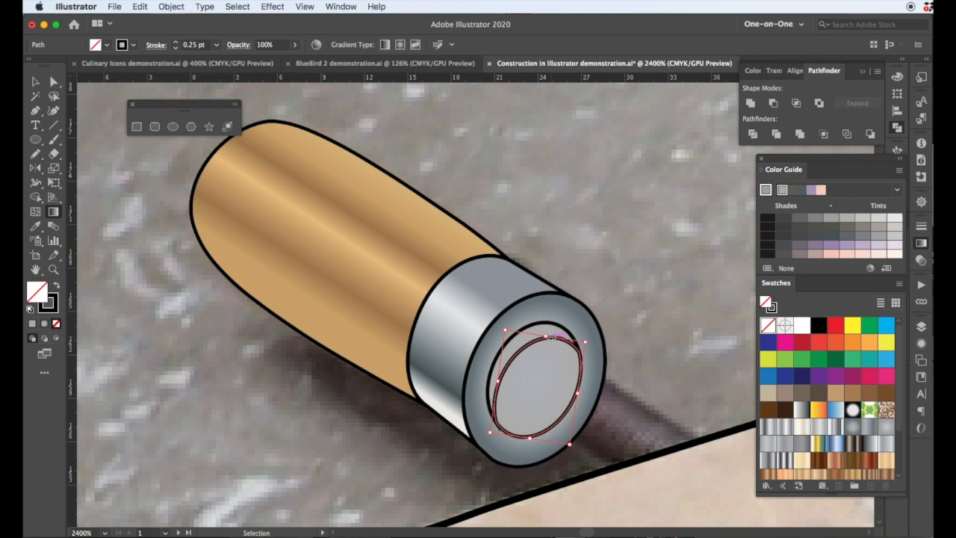
{"action": "left_click", "coordinate": [553, 396], "text": "super"}
{"action": "key", "text": "."}
{"action": "left_click_drag", "start_coordinate": [526, 421], "coordinate": [579, 338]}
{"action": "key", "text": "v"}
{"action": "key", "text": "super+a"}
{"action": "left_click_drag", "start_coordinate": [600, 384], "coordinate": [443, 345]}
{"action": "key", "text": "super+z"}
Step: Fill the top faces of both clamp jaws with the light wood gradient
{"action": "key", "text": "super+shift+a"}
{"action": "key", "text": "super+minus"}
{"action": "key", "text": "super+minus"}
{"action": "key", "text": "super+minus"}
{"action": "key", "text": "super+minus"}
{"action": "left_click", "coordinate": [471, 311]}
{"action": "left_click", "coordinate": [886, 460]}
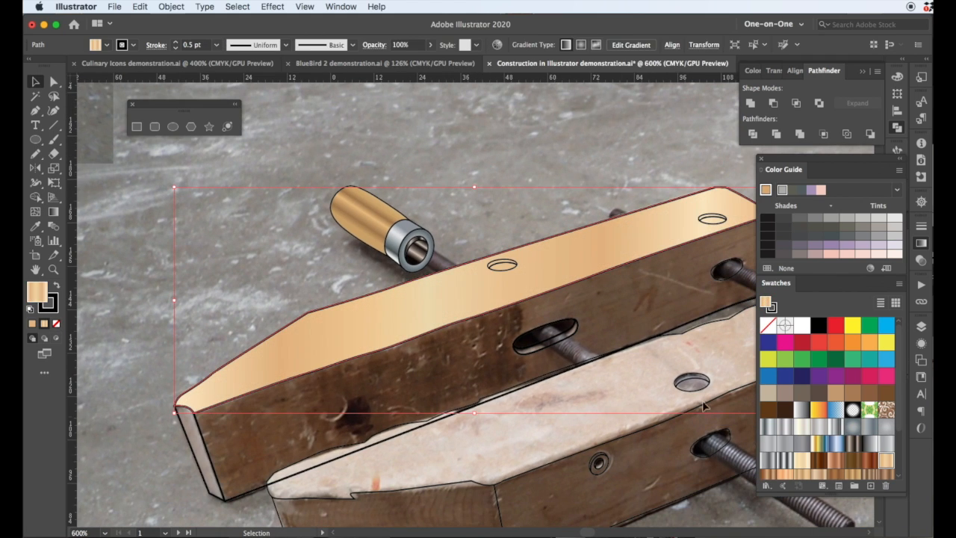
{"action": "left_click", "coordinate": [704, 405]}
{"action": "left_click", "coordinate": [886, 460]}
Step: Fill the narrow end faces of both jaws with medium wood gradients
{"action": "left_click", "coordinate": [189, 442]}
{"action": "left_click_drag", "start_coordinate": [567, 445], "coordinate": [545, 378]}
{"action": "left_click", "coordinate": [366, 466]}
{"action": "left_click", "coordinate": [885, 474]}
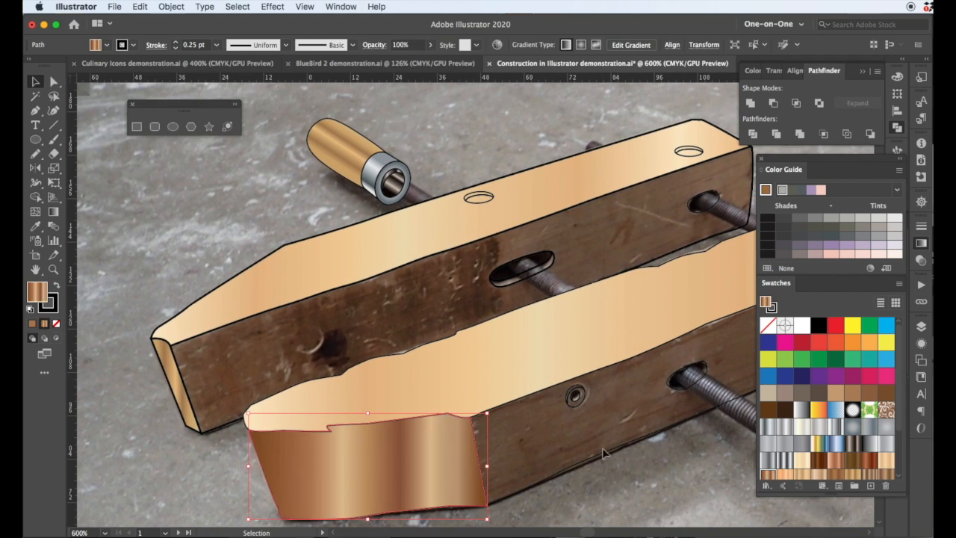
Step: Fill the long side faces of the lower and upper jaws with dark wood gradients
{"action": "left_click", "coordinate": [604, 452]}
{"action": "left_click", "coordinate": [852, 460]}
{"action": "left_click", "coordinate": [477, 275]}
{"action": "left_click", "coordinate": [820, 463]}
Step: Fill the inner shape of the upper jaw's middle hole with a metal gradient, set it to radial, and flatten it
{"action": "left_click_drag", "start_coordinate": [500, 258], "coordinate": [418, 219]}
{"action": "scroll", "coordinate": [411, 179], "scroll_direction": "up", "scroll_amount": 5}
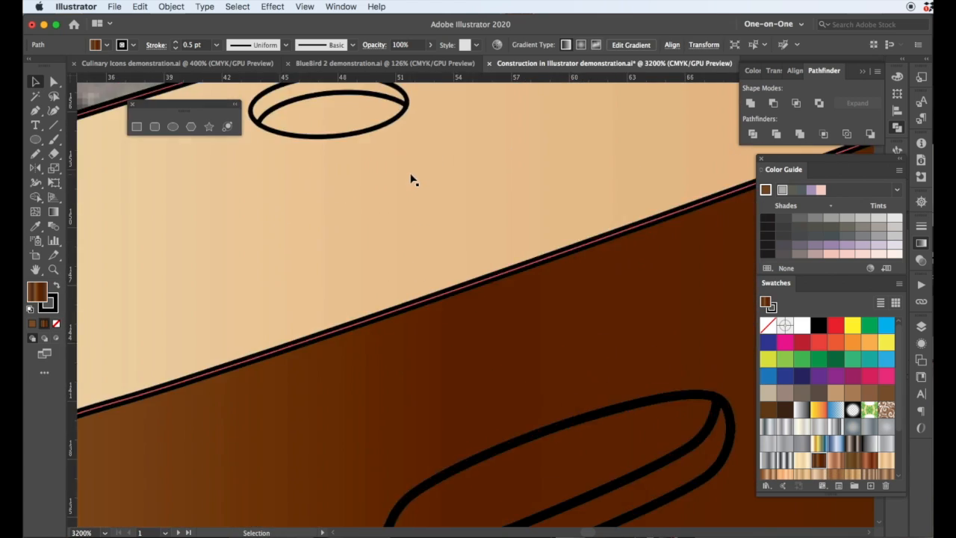
{"action": "left_click_drag", "start_coordinate": [412, 179], "coordinate": [482, 351]}
{"action": "left_click", "coordinate": [403, 265]}
{"action": "left_click", "coordinate": [836, 425]}
{"action": "left_click", "coordinate": [921, 244]}
{"action": "left_click", "coordinate": [840, 240]}
{"action": "key", "text": "g"}
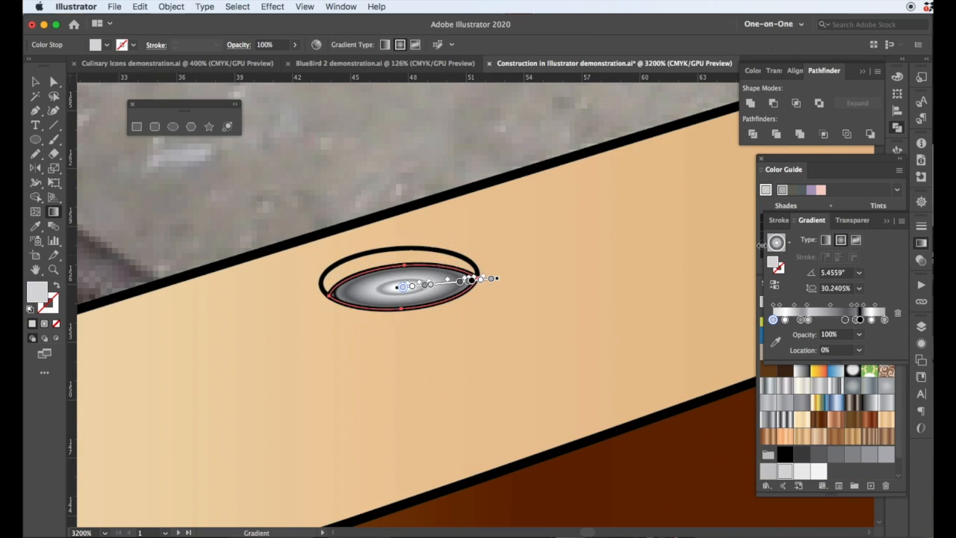
Step: Save the radial metal gradient as a swatch and fill the upper jaw's holes with it and a brown wood gradient
{"action": "left_click", "coordinate": [789, 243]}
{"action": "left_click", "coordinate": [685, 342]}
{"action": "left_click", "coordinate": [852, 461]}
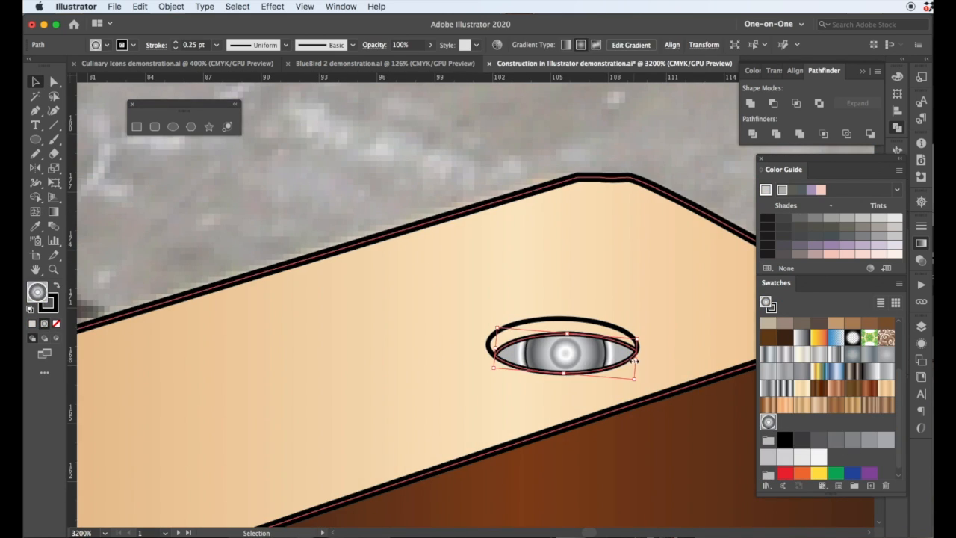
{"action": "key", "text": "g"}
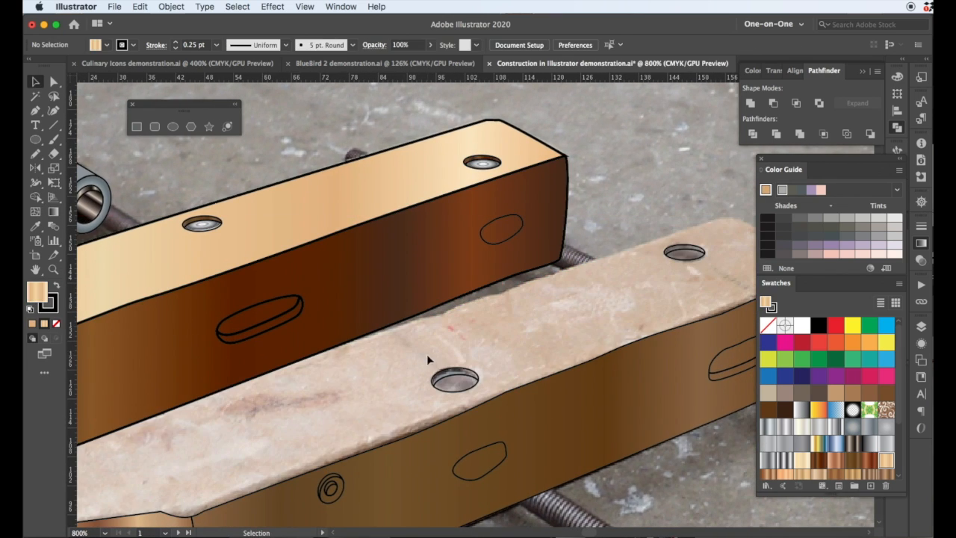
Step: Replace the lower jaw's hole outlines with copies of the upper jaw's filled holes, aligned to the photo
{"action": "left_click_drag", "start_coordinate": [201, 224], "coordinate": [342, 304]}
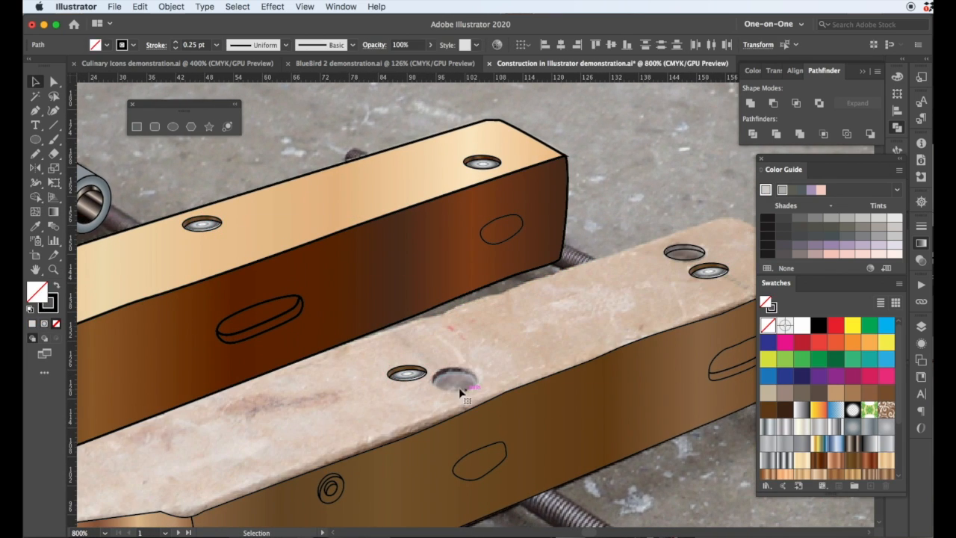
{"action": "key", "text": "super+equal"}
{"action": "key", "text": "super+equal"}
{"action": "left_click_drag", "start_coordinate": [448, 329], "coordinate": [627, 345]}
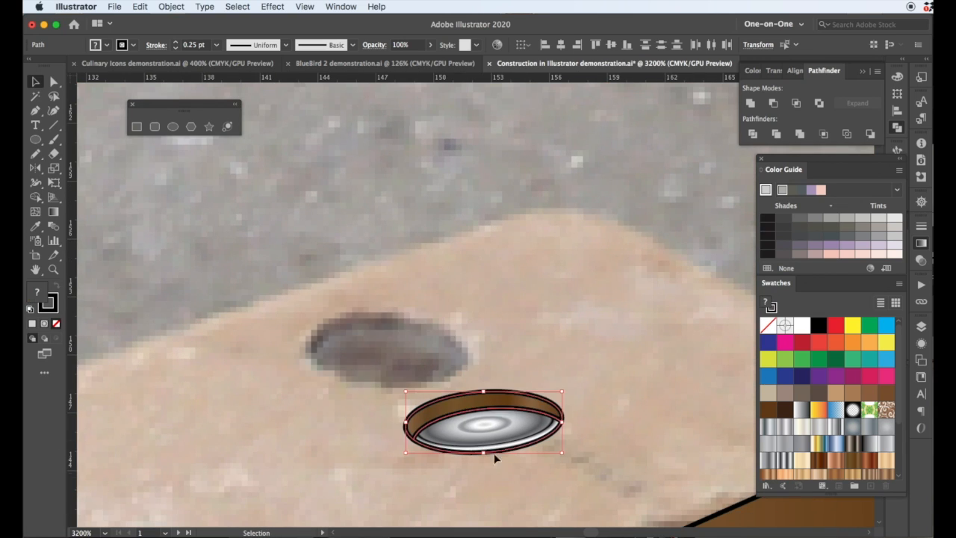
{"action": "left_click_drag", "start_coordinate": [495, 455], "coordinate": [442, 386]}
{"action": "key", "text": "super+minus"}
{"action": "key", "text": "super+minus"}
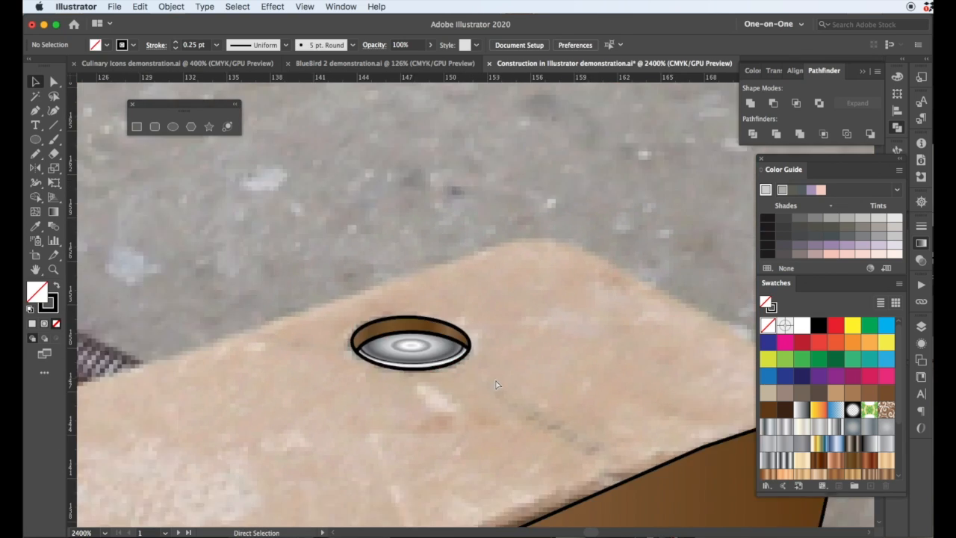
Step: Restore the light wood gradient fill on the lower jaw's top face and give it a 0.25 pt black stroke
{"action": "left_click", "coordinate": [297, 420]}
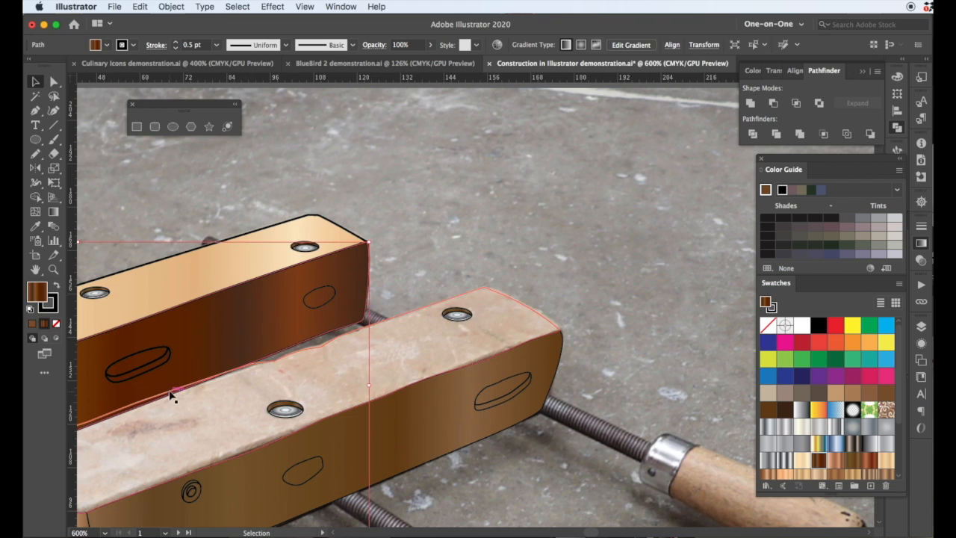
{"action": "left_click", "coordinate": [171, 395]}
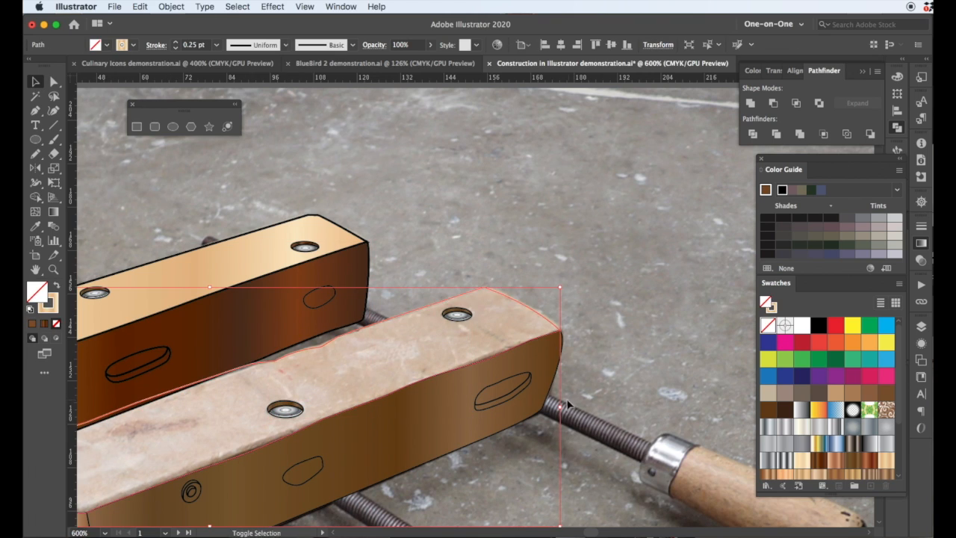
{"action": "left_click", "coordinate": [200, 53]}
{"action": "type", "text": "0.25"}
{"action": "key", "text": "Return"}
Step: Fill the opening of the long slot on the upper jaw's side face with black
{"action": "mouse_move", "coordinate": [390, 366]}
{"action": "left_mouse_down"}
{"action": "mouse_move", "coordinate": [472, 330]}
{"action": "mouse_move", "coordinate": [594, 307]}
{"action": "left_mouse_up"}
{"action": "left_click", "coordinate": [340, 309]}
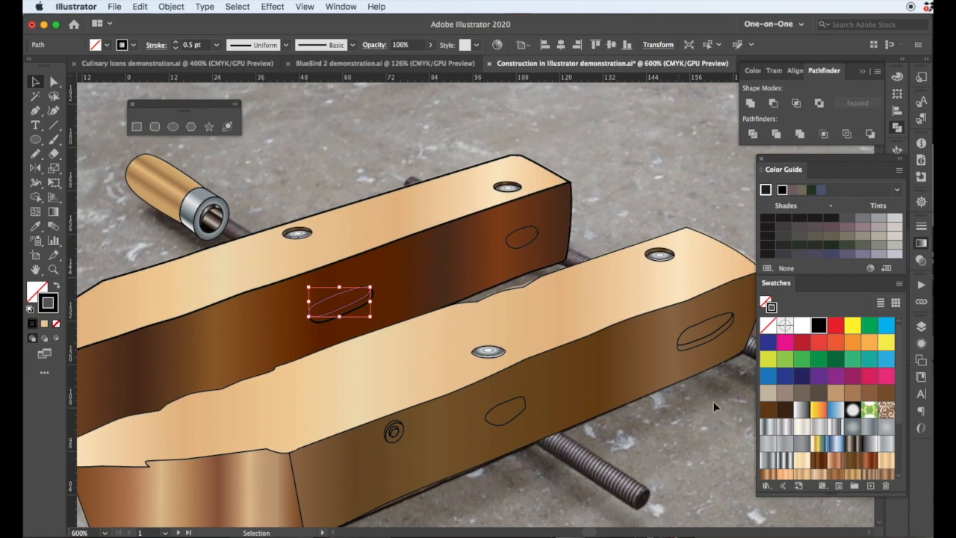
{"action": "left_click", "coordinate": [785, 411]}
Step: Recolor the upper jaw's oval hole gradient to black at its start, remove extra stops, and tighten the transition to brown
{"action": "left_click", "coordinate": [521, 237]}
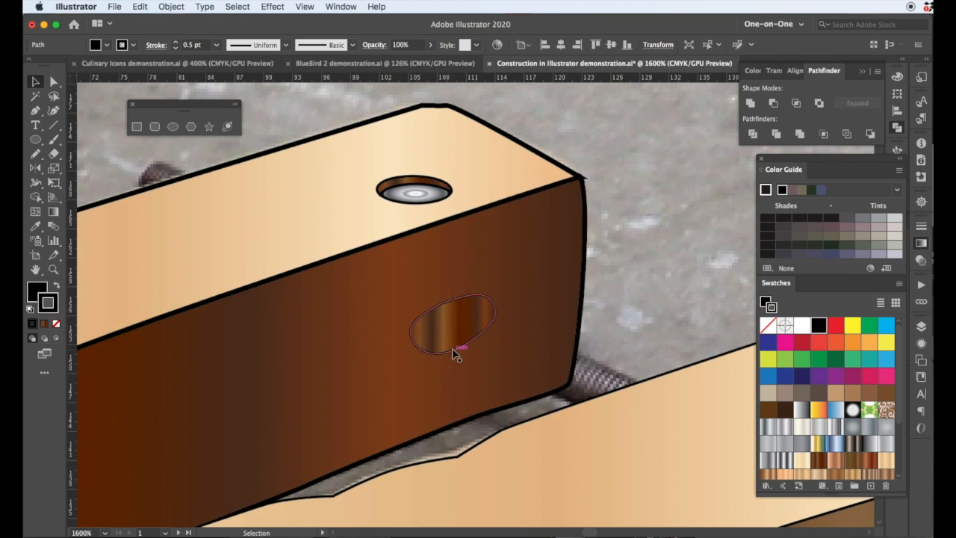
{"action": "left_click", "coordinate": [457, 355]}
{"action": "key", "text": "g"}
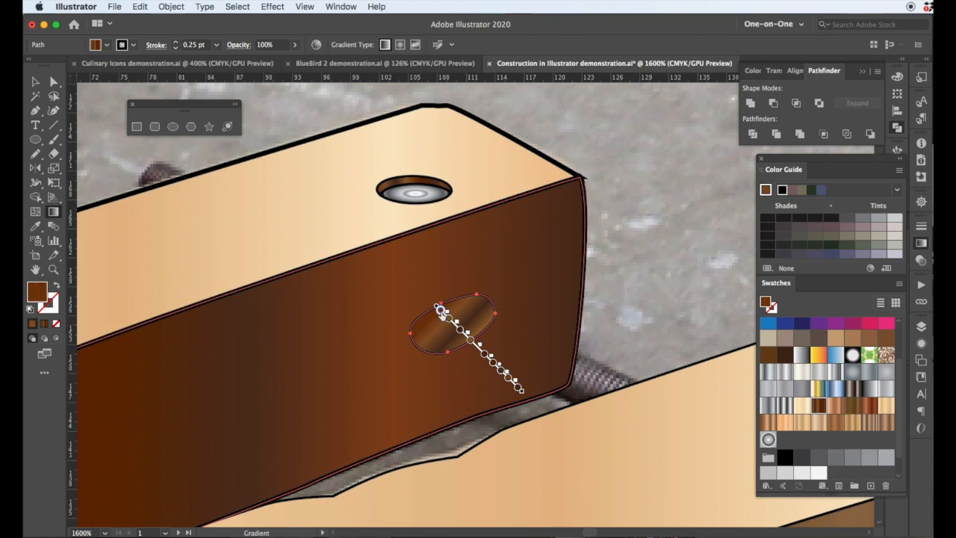
{"action": "double_click", "coordinate": [440, 310]}
{"action": "left_click", "coordinate": [311, 415]}
{"action": "key", "text": "Return"}
{"action": "left_click_drag", "start_coordinate": [449, 318], "coordinate": [426, 340]}
{"action": "left_click_drag", "start_coordinate": [460, 329], "coordinate": [437, 351]}
{"action": "mouse_move", "coordinate": [471, 339]}
{"action": "left_mouse_down"}
{"action": "mouse_move", "coordinate": [441, 360]}
{"action": "mouse_move", "coordinate": [464, 334]}
{"action": "left_mouse_up"}
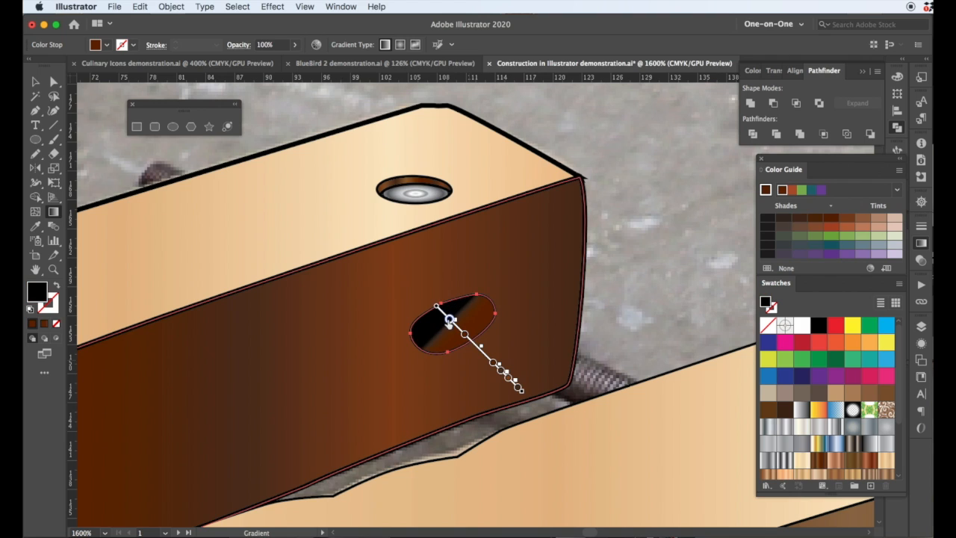
Step: Copy the upper jaw's filled slot to just below the slot outline on the lower jaw
{"action": "key", "text": "v"}
{"action": "key", "text": "super+minus"}
{"action": "left_click_drag", "start_coordinate": [508, 431], "coordinate": [268, 399]}
{"action": "left_click", "coordinate": [232, 265]}
{"action": "left_click_drag", "start_coordinate": [540, 297], "coordinate": [696, 326]}
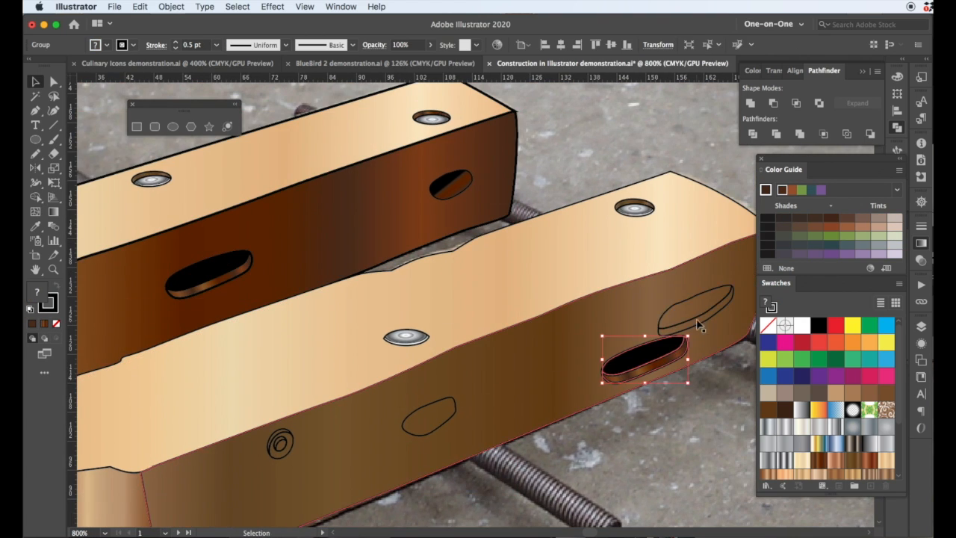
{"action": "left_click_drag", "start_coordinate": [687, 319], "coordinate": [615, 359]}
Step: Sample the copied slot's fills onto the lower jaw's slot and the upper oval hole's gradient onto the lower oval hole
{"action": "left_click", "coordinate": [677, 307]}
{"action": "key", "text": "i"}
{"action": "left_click", "coordinate": [657, 351]}
{"action": "left_click", "coordinate": [693, 323], "text": "super"}
{"action": "left_click", "coordinate": [649, 369]}
{"action": "left_click", "coordinate": [455, 411], "text": "super"}
{"action": "left_click", "coordinate": [453, 187]}
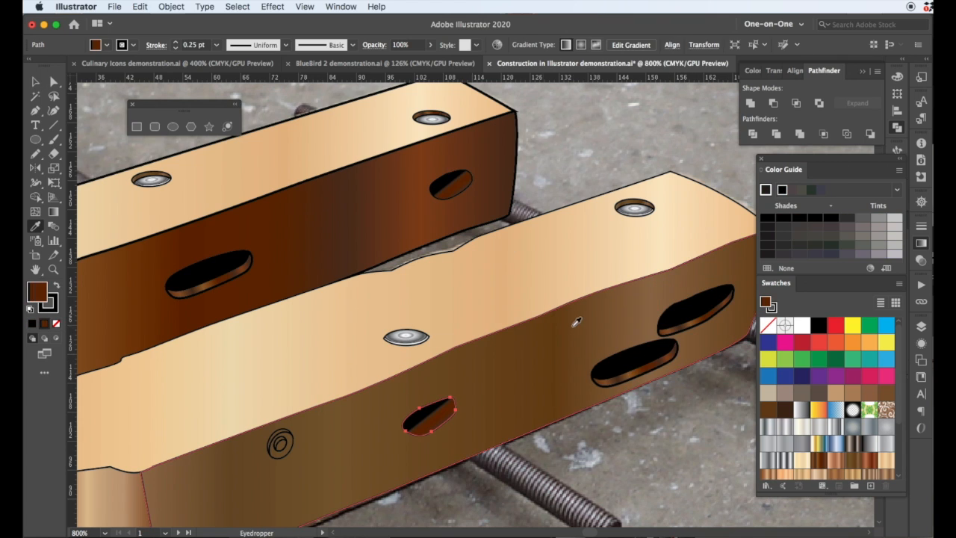
Step: Delete the copied slot below the lower jaw's own slot
{"action": "key", "text": "v"}
{"action": "left_click", "coordinate": [633, 364]}
{"action": "key", "text": "Delete"}
Step: Fill the round ring on the lower jaw's side face with a brown wood gradient
{"action": "left_click", "coordinate": [291, 448]}
{"action": "key", "text": "super+equal"}
{"action": "key", "text": "super+equal"}
{"action": "key", "text": "super+equal"}
{"action": "key", "text": "super+equal"}
{"action": "left_click", "coordinate": [836, 460]}
{"action": "left_click", "coordinate": [836, 473]}
{"action": "key", "text": "g"}
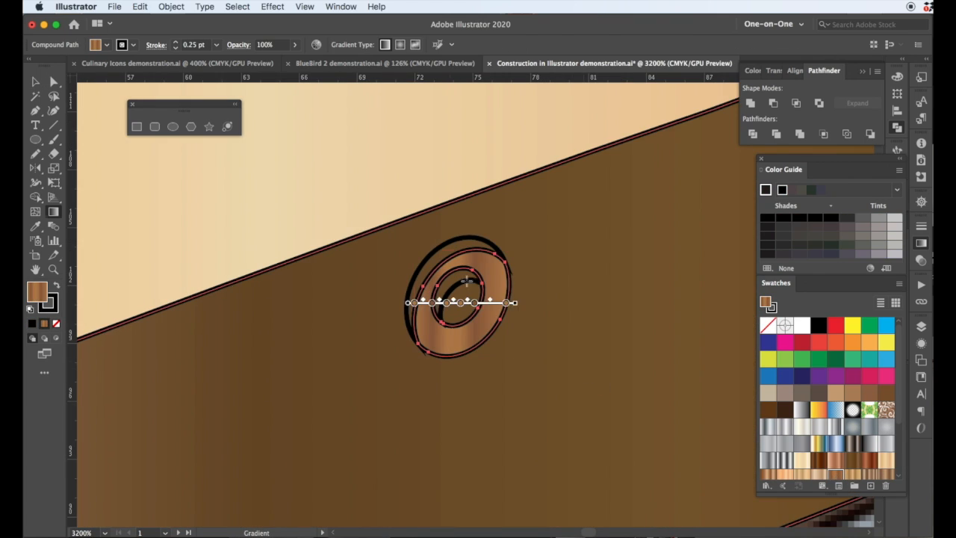
Step: Fill the ring's outer back edge and inner recess with solid dark brown
{"action": "left_click", "coordinate": [769, 411]}
{"action": "left_click", "coordinate": [456, 274], "text": "super"}
{"action": "left_click", "coordinate": [769, 410]}
Step: Remove the black strokes from all the ring's parts on the lower jaw
{"action": "key", "text": "v"}
{"action": "left_click", "coordinate": [500, 251]}
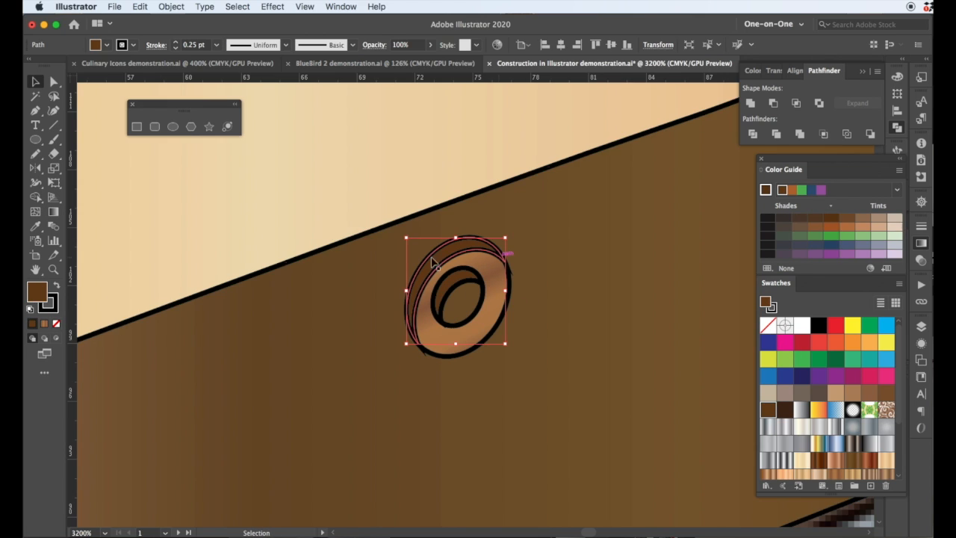
{"action": "left_click", "coordinate": [456, 354]}
{"action": "left_click", "coordinate": [474, 302], "text": "shift"}
{"action": "left_click", "coordinate": [411, 299], "text": "shift"}
{"action": "left_click", "coordinate": [48, 303]}
{"action": "left_click", "coordinate": [56, 323]}
{"action": "left_click", "coordinate": [374, 332]}
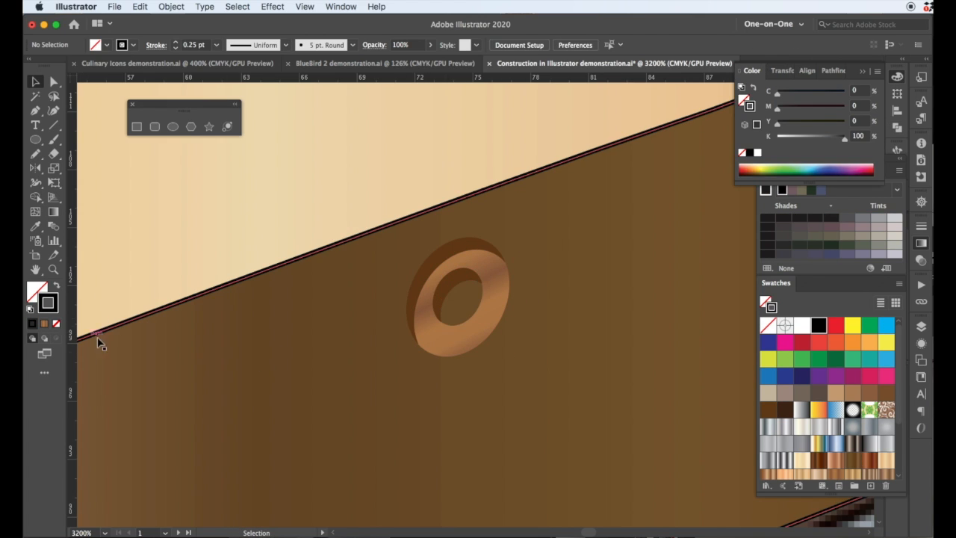
Step: Trace the metal ferrule of the lower handle as a closed curved outline with the Pen tool
{"action": "left_click", "coordinate": [99, 342]}
{"action": "key", "text": "super+minus"}
{"action": "key", "text": "super+minus"}
{"action": "key", "text": "super+minus"}
{"action": "key", "text": "super+minus"}
{"action": "key", "text": "super+minus"}
{"action": "key", "text": "super+minus"}
{"action": "key", "text": "super+plus"}
{"action": "key", "text": "super+plus"}
{"action": "key", "text": "super+plus"}
{"action": "mouse_move", "coordinate": [575, 426]}
{"action": "left_mouse_down"}
{"action": "mouse_move", "coordinate": [526, 309]}
{"action": "mouse_move", "coordinate": [486, 250]}
{"action": "left_mouse_up"}
{"action": "key", "text": "p"}
{"action": "left_click", "coordinate": [340, 224]}
{"action": "left_click_drag", "start_coordinate": [278, 200], "coordinate": [266, 199]}
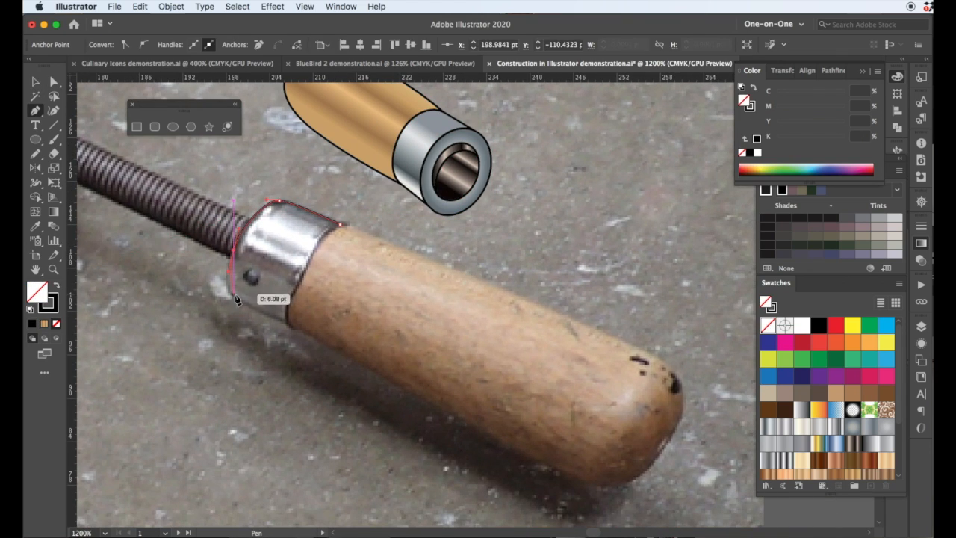
{"action": "left_click", "coordinate": [340, 225]}
Step: Trace the lower wooden handle with the Pen tool and merge its overlap with the ferrule using Shape Builder
{"action": "left_click", "coordinate": [372, 236]}
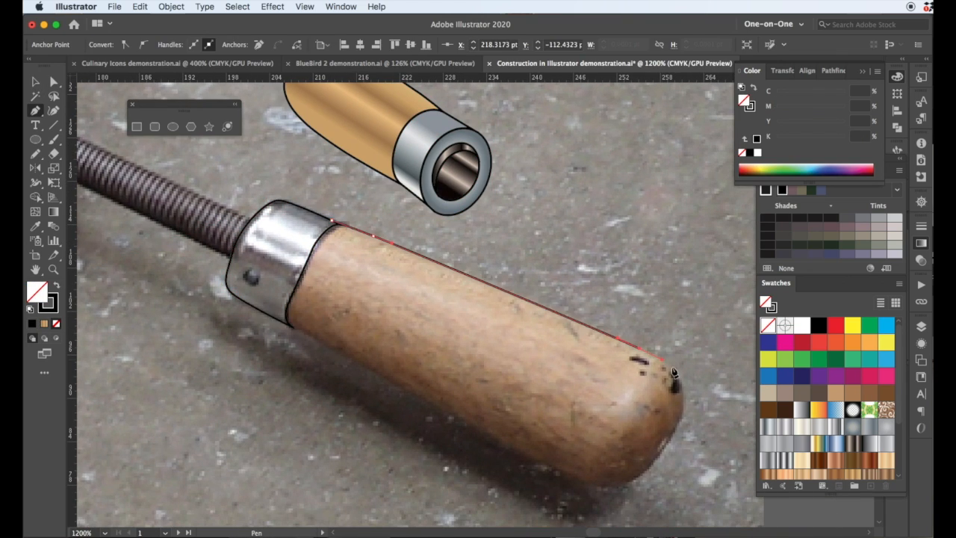
{"action": "left_click", "coordinate": [284, 267], "text": "shift"}
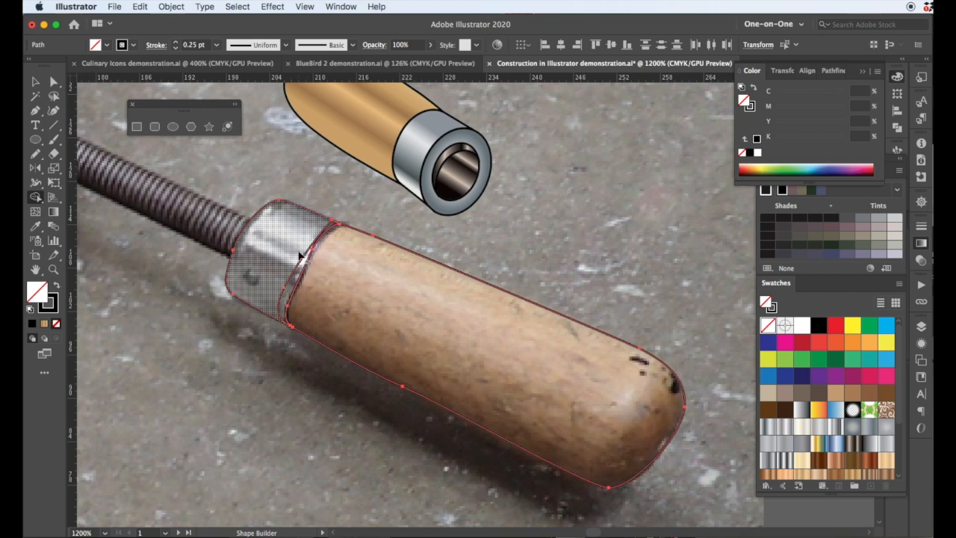
Step: Draw a small ellipse over the rivet on the lower handle's ferrule and rotate it to match the photo
{"action": "left_click_drag", "start_coordinate": [243, 268], "coordinate": [260, 286]}
{"action": "key", "text": "super+plus"}
{"action": "key", "text": "super+plus"}
{"action": "key", "text": "super+plus"}
{"action": "left_click_drag", "start_coordinate": [487, 328], "coordinate": [493, 321]}
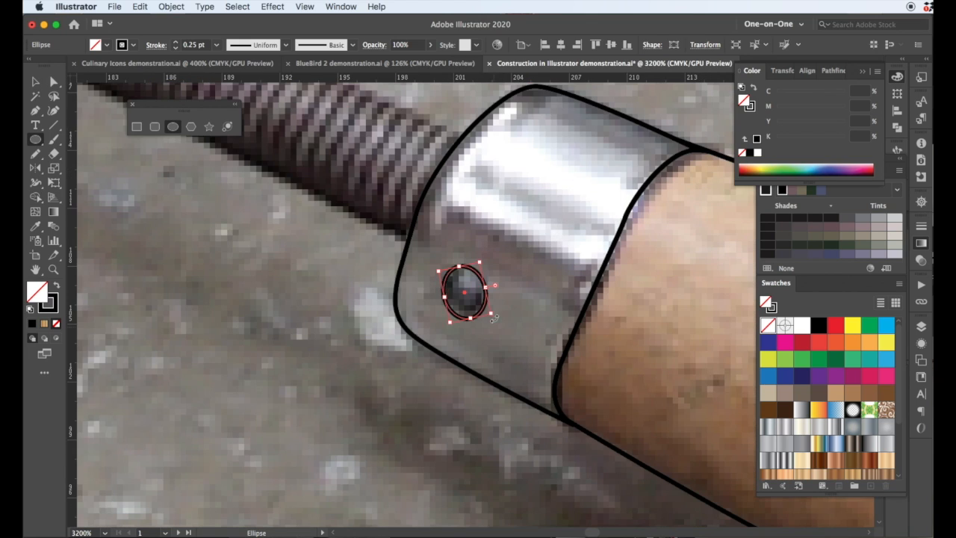
Step: Fill the rivet ellipse with the saved radial metal gradient
{"action": "key", "text": "super+minus"}
{"action": "key", "text": "super+minus"}
{"action": "key", "text": "super+minus"}
{"action": "left_click_drag", "start_coordinate": [385, 337], "coordinate": [213, 354]}
{"action": "key", "text": "v"}
{"action": "scroll", "coordinate": [829, 403], "scroll_direction": "down", "scroll_amount": 3}
{"action": "left_click", "coordinate": [768, 445]}
Step: Fill the lower handle's ferrule and wooden grip with the gradients sampled from the upper handle, angling them across the shapes
{"action": "left_click", "coordinate": [362, 253]}
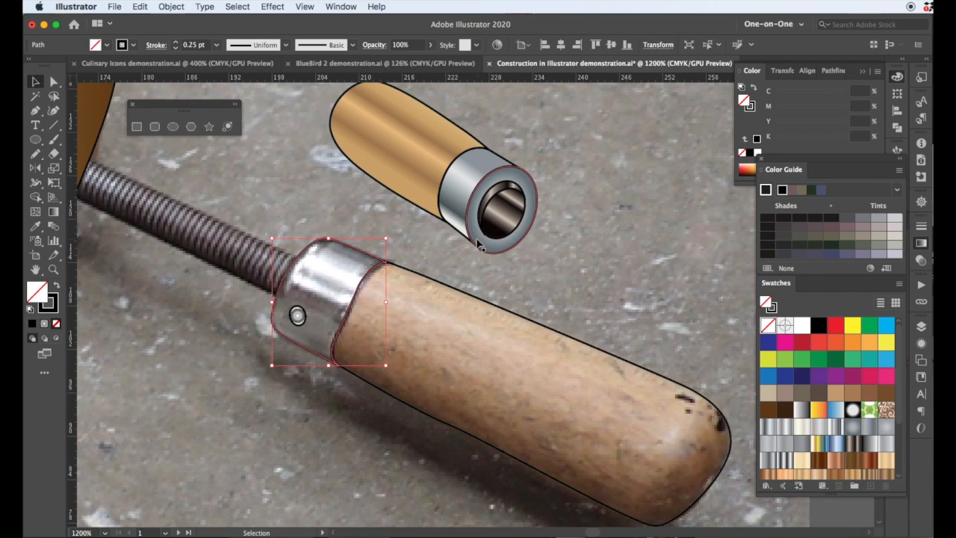
{"action": "key", "text": "i"}
{"action": "left_click", "coordinate": [470, 224]}
{"action": "left_click", "coordinate": [428, 283], "text": "super"}
{"action": "left_click", "coordinate": [426, 149]}
{"action": "key", "text": "g"}
{"action": "left_click_drag", "start_coordinate": [480, 423], "coordinate": [514, 330]}
{"action": "left_click", "coordinate": [328, 294], "text": "super"}
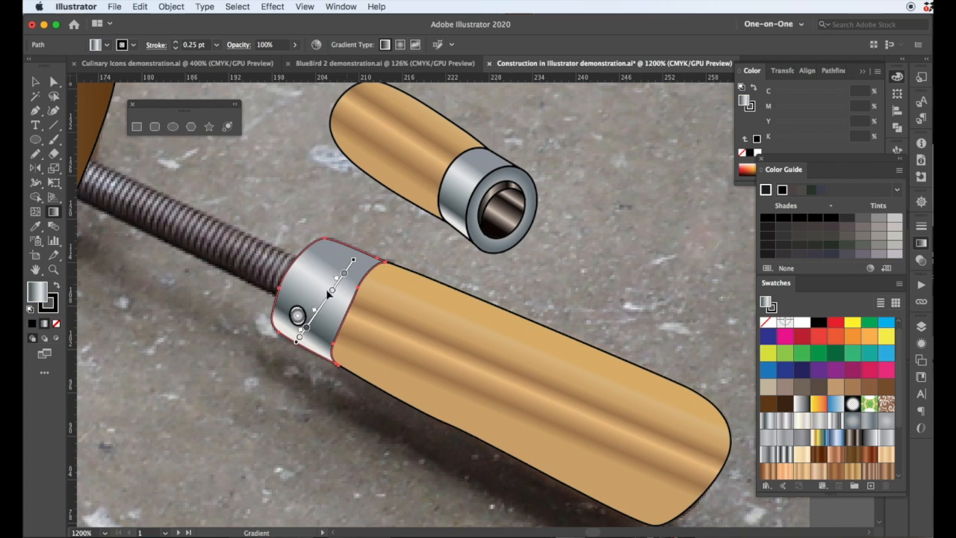
Step: Apply a tapered width profile to the 0.25 pt stroke of the rivet ellipse on the lower ferrule
{"action": "left_click", "coordinate": [297, 315], "text": "super"}
{"action": "left_click", "coordinate": [153, 46]}
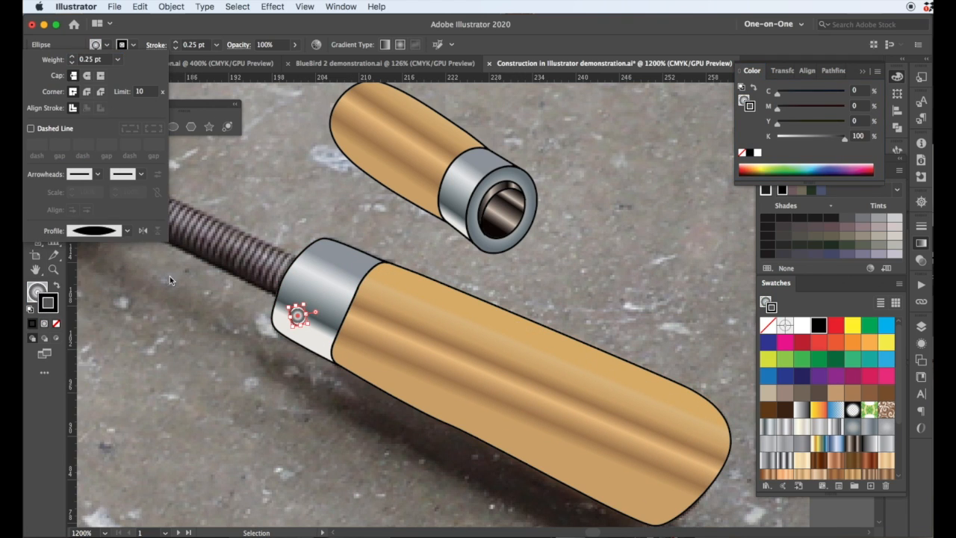
{"action": "key", "text": "Escape"}
{"action": "left_click_drag", "start_coordinate": [138, 249], "coordinate": [164, 252]}
Step: Select the traced clamp artwork and hide it to expose the photo
{"action": "key", "text": "super+minus"}
{"action": "key", "text": "super+minus"}
{"action": "key", "text": "super+minus"}
{"action": "left_click_drag", "start_coordinate": [234, 284], "coordinate": [465, 306]}
{"action": "key", "text": "v"}
{"action": "left_click", "coordinate": [722, 254]}
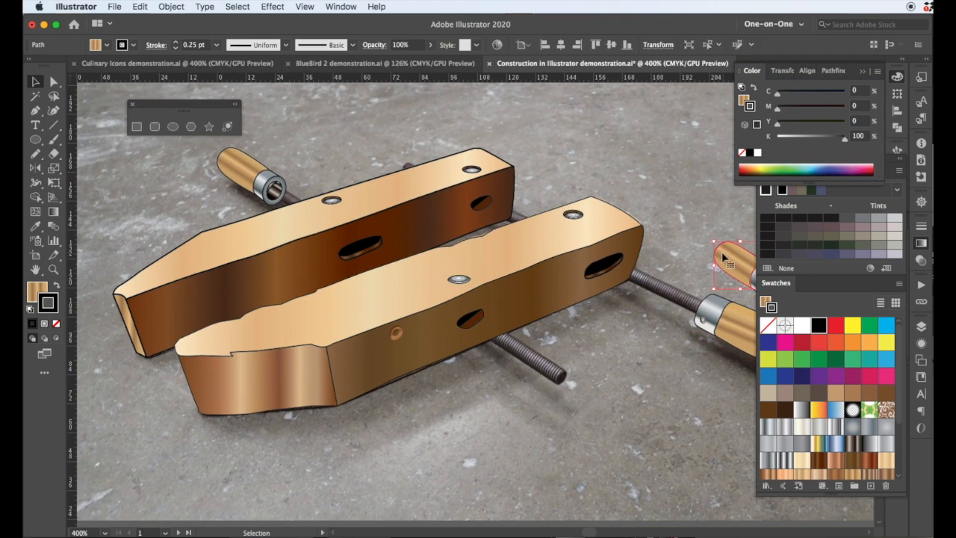
{"action": "left_click_drag", "start_coordinate": [735, 364], "coordinate": [736, 364]}
{"action": "left_click_drag", "start_coordinate": [735, 364], "coordinate": [614, 335]}
{"action": "key", "text": "super+3"}
Step: Draw an ellipse across the threaded rod just outside the upper handle's ferrule and rotate it to match the rod's angle
{"action": "mouse_move", "coordinate": [145, 200]}
{"action": "left_mouse_down"}
{"action": "mouse_move", "coordinate": [282, 218]}
{"action": "mouse_move", "coordinate": [316, 268]}
{"action": "mouse_move", "coordinate": [313, 243]}
{"action": "left_mouse_up"}
{"action": "scroll", "coordinate": [282, 218], "scroll_direction": "up", "scroll_amount": 3}
{"action": "left_click", "coordinate": [173, 127]}
{"action": "key", "text": "super+plus"}
{"action": "key", "text": "super+plus"}
{"action": "key", "text": "super+plus"}
{"action": "left_click_drag", "start_coordinate": [473, 249], "coordinate": [473, 241]}
{"action": "left_click_drag", "start_coordinate": [533, 367], "coordinate": [510, 377]}
Step: Fill the rod ellipse with the dark brown metal gradient and change the gradient type to radial
{"action": "left_click", "coordinate": [837, 428]}
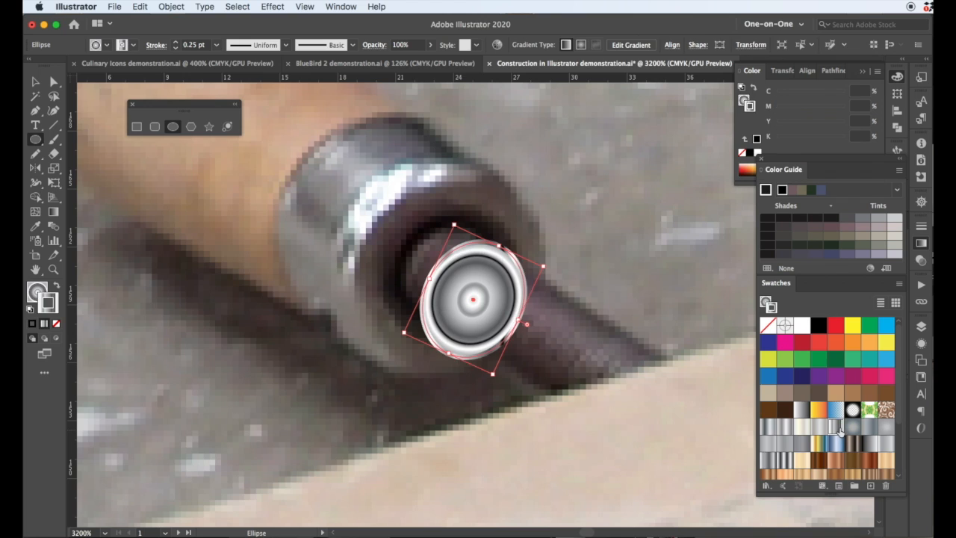
{"action": "key", "text": "super+minus"}
{"action": "key", "text": "super+minus"}
{"action": "key", "text": "super+minus"}
{"action": "key", "text": "super+minus"}
{"action": "scroll", "coordinate": [832, 426], "scroll_direction": "down", "scroll_amount": 3}
{"action": "left_click", "coordinate": [818, 425]}
{"action": "key", "text": "x"}
{"action": "left_click", "coordinate": [818, 425]}
{"action": "scroll", "coordinate": [836, 425], "scroll_direction": "up", "scroll_amount": 3}
{"action": "scroll", "coordinate": [849, 425], "scroll_direction": "down", "scroll_amount": 2}
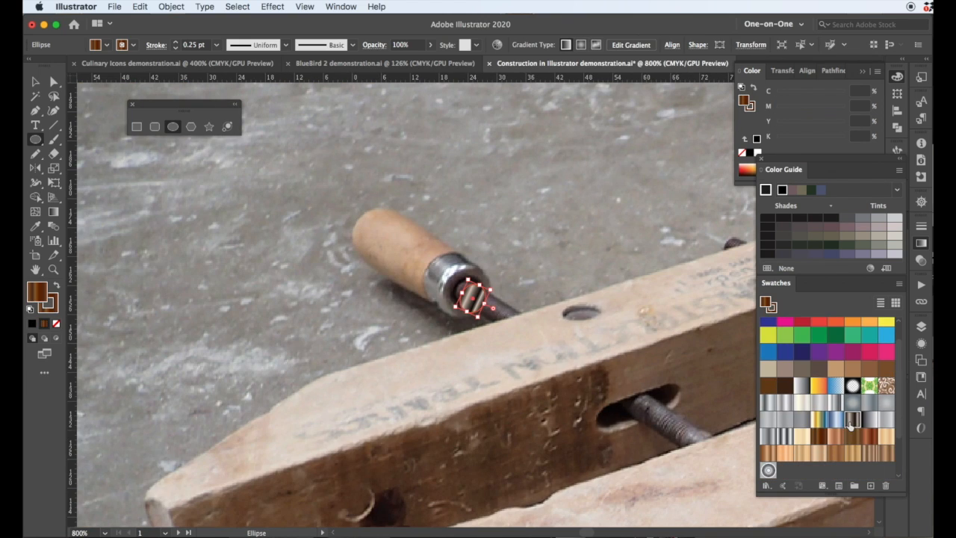
{"action": "left_click", "coordinate": [923, 244]}
{"action": "left_click", "coordinate": [841, 240]}
{"action": "key", "text": "super+plus"}
{"action": "key", "text": "super+plus"}
{"action": "key", "text": "super+plus"}
{"action": "key", "text": "super+plus"}
{"action": "key", "text": "g"}
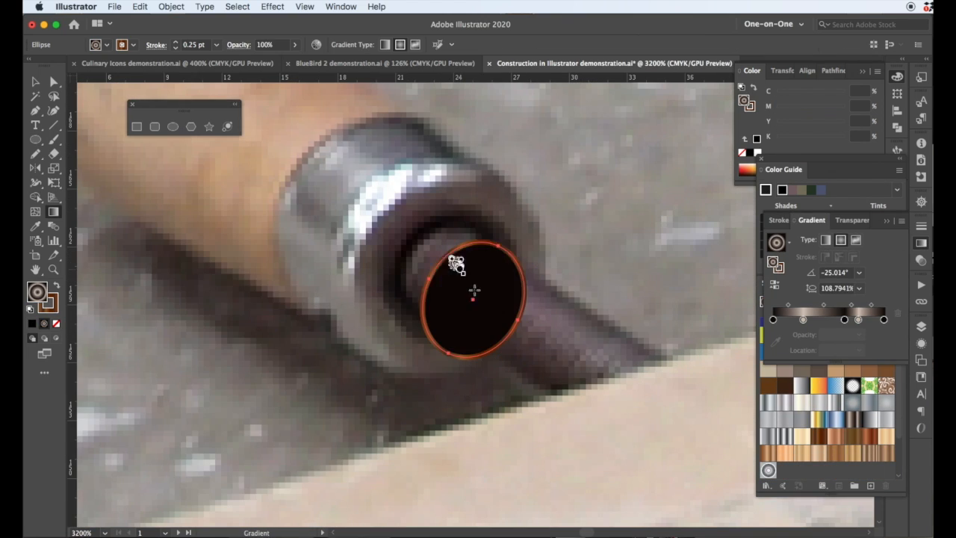
Step: Set the rod ellipse's stroke to solid black
{"action": "key", "text": "x"}
{"action": "scroll", "coordinate": [836, 404], "scroll_direction": "up", "scroll_amount": 2}
{"action": "left_click", "coordinate": [835, 392]}
{"action": "left_click", "coordinate": [819, 326]}
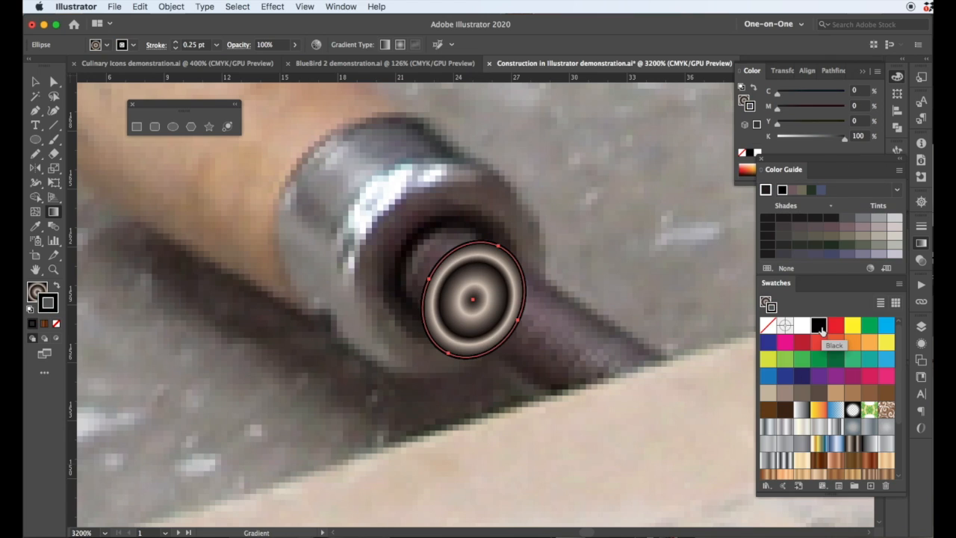
Step: Copy the rod ellipse to the free lower end of the threaded rod and select both ellipses
{"action": "key", "text": "super+minus"}
{"action": "key", "text": "super+minus"}
{"action": "key", "text": "super+minus"}
{"action": "key", "text": "super+minus"}
{"action": "key", "text": "super+minus"}
{"action": "left_click", "coordinate": [37, 83]}
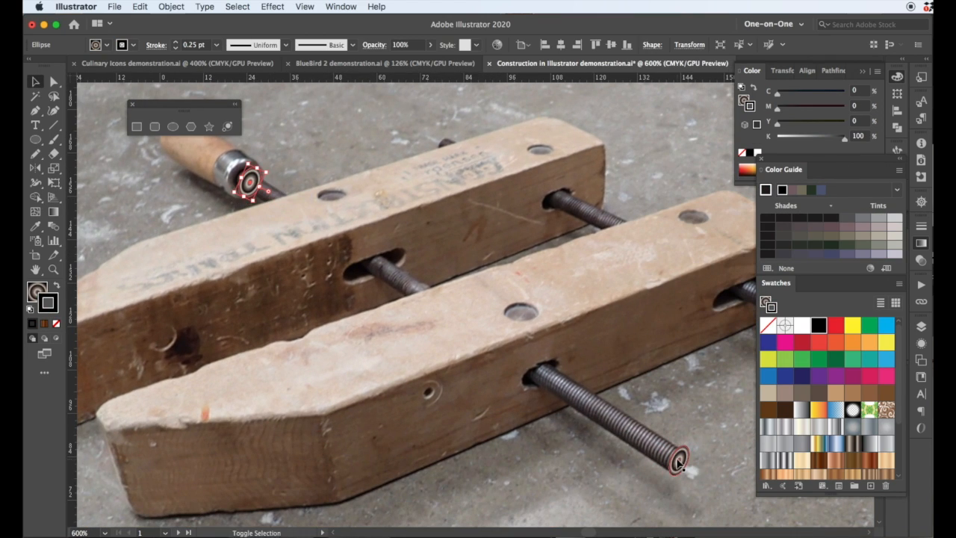
Step: Blend the two rod ellipses using 96 specified steps to form the screw thread
{"action": "left_click", "coordinate": [171, 6]}
{"action": "left_click", "coordinate": [306, 309]}
{"action": "left_click", "coordinate": [171, 6]}
{"action": "left_click", "coordinate": [331, 335]}
{"action": "type", "text": "89"}
{"action": "key", "text": "Tab"}
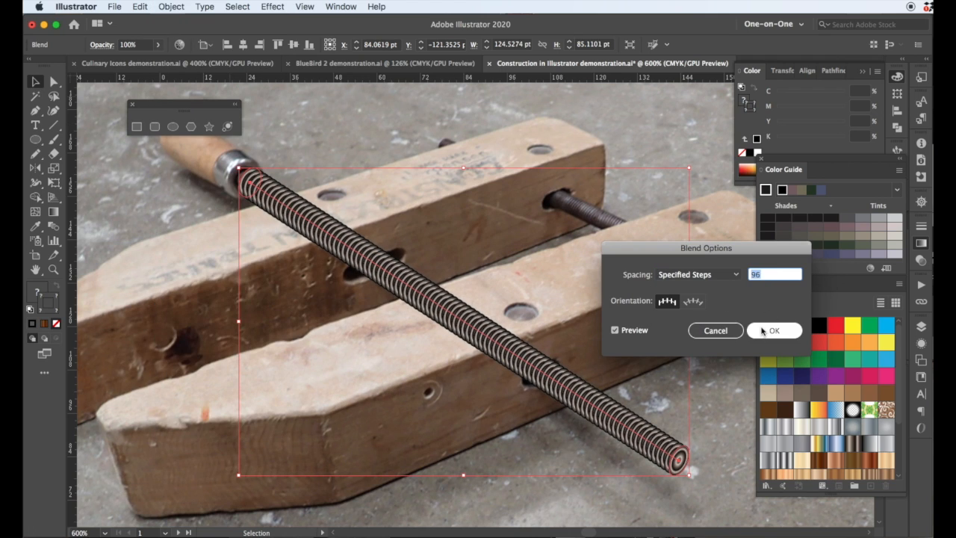
{"action": "left_click", "coordinate": [774, 330]}
Step: Duplicate the rod blend beside the original and release the duplicate's blend into its two end ellipses
{"action": "scroll", "coordinate": [637, 377], "scroll_direction": "right", "scroll_amount": 5}
{"action": "scroll", "coordinate": [637, 376], "scroll_direction": "down", "scroll_amount": 2}
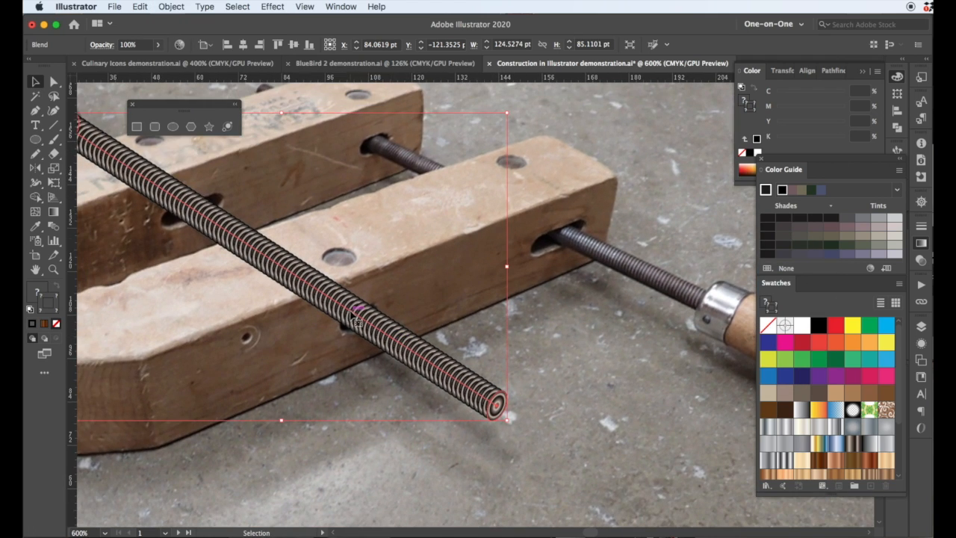
{"action": "left_click_drag", "start_coordinate": [351, 314], "coordinate": [562, 268]}
{"action": "left_click", "coordinate": [171, 6]}
{"action": "mouse_move", "coordinate": [201, 309]}
{"action": "left_click", "coordinate": [306, 321]}
Step: Copy a released ellipse onto the rod's free lower end and fill the copy with the dark brown linear metal gradient
{"action": "left_click", "coordinate": [708, 365]}
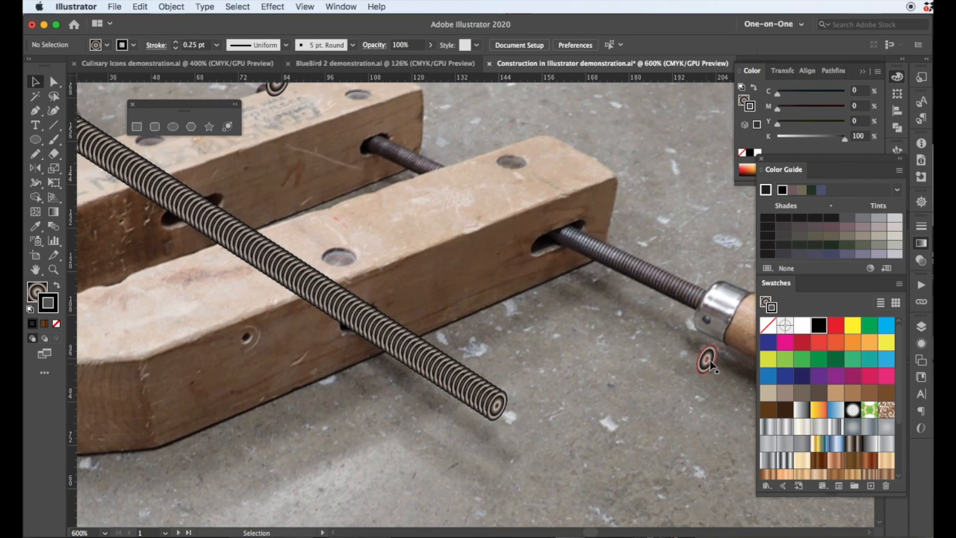
{"action": "left_click_drag", "start_coordinate": [505, 409], "coordinate": [505, 409]}
{"action": "left_click", "coordinate": [852, 443]}
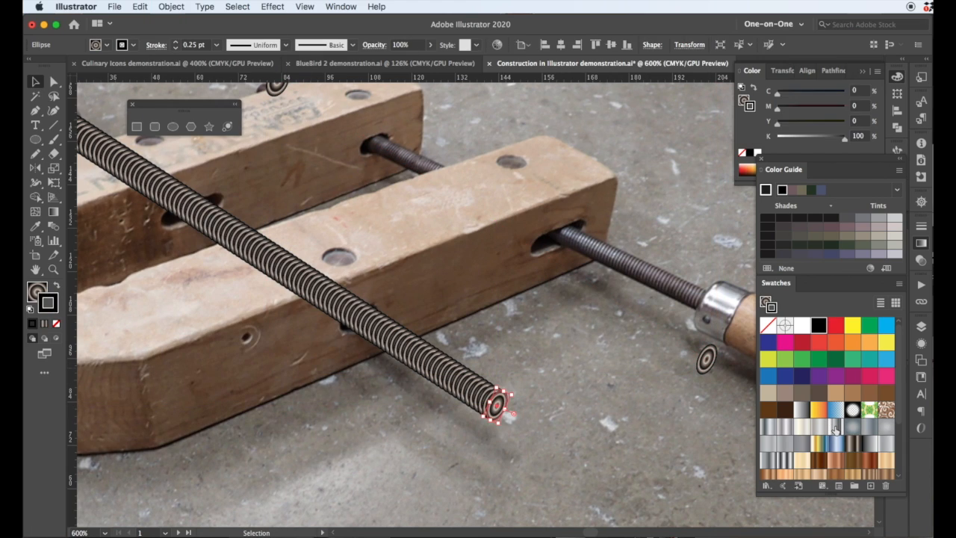
{"action": "key", "text": "g"}
{"action": "key", "text": "v"}
{"action": "left_click", "coordinate": [481, 429]}
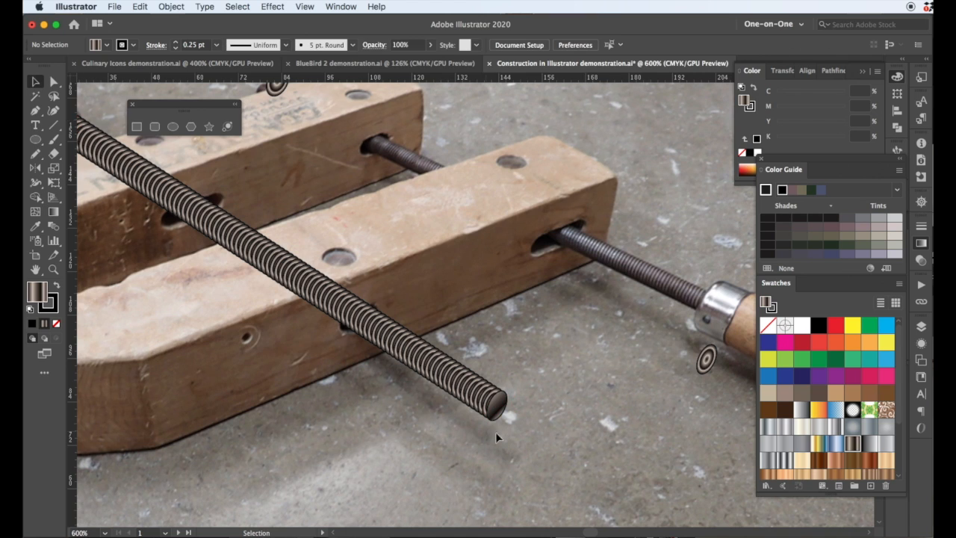
Step: Select the blend's end ellipse beside the upper handle and scale it uniformly to 97%
{"action": "left_click_drag", "start_coordinate": [632, 472], "coordinate": [574, 478]}
{"action": "left_click_drag", "start_coordinate": [229, 273], "coordinate": [418, 358]}
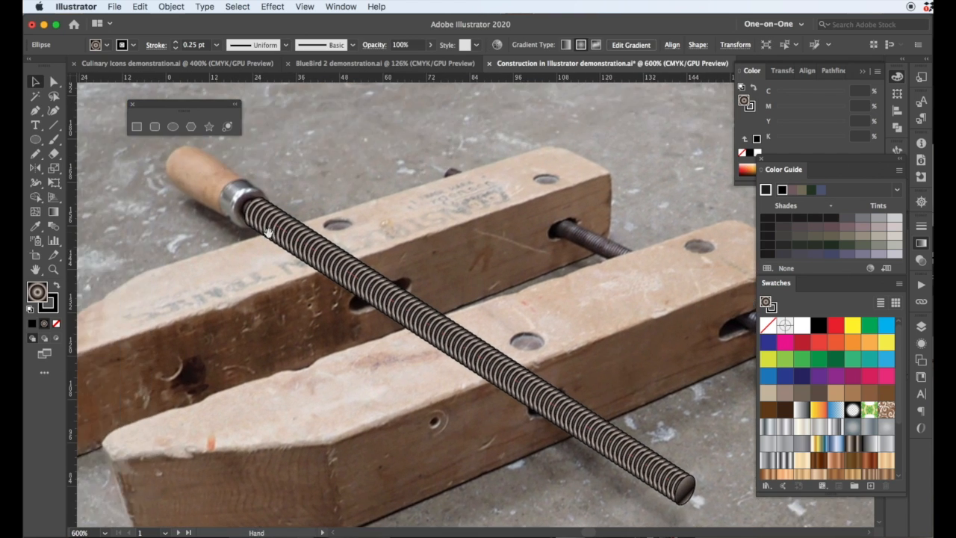
{"action": "double_click", "coordinate": [261, 220]}
{"action": "left_click", "coordinate": [256, 213]}
{"action": "left_click", "coordinate": [54, 168]}
{"action": "double_click", "coordinate": [54, 168]}
{"action": "key", "text": "Down"}
{"action": "key", "text": "Down"}
{"action": "key", "text": "Down"}
{"action": "key", "text": "Return"}
{"action": "key", "text": "Escape"}
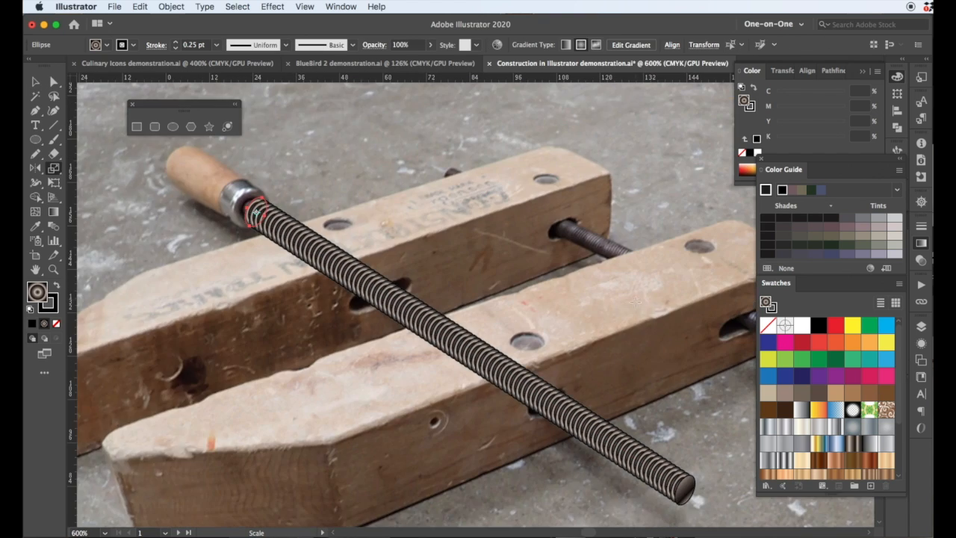
Step: Duplicate the rod blend onto the second threaded rod and move its lower end ellipse to the lower handle's ferrule
{"action": "left_click_drag", "start_coordinate": [458, 275], "coordinate": [336, 245]}
{"action": "key", "text": "v"}
{"action": "left_click_drag", "start_coordinate": [301, 284], "coordinate": [494, 252], "text": "alt"}
{"action": "left_click_drag", "start_coordinate": [602, 271], "coordinate": [486, 274]}
{"action": "double_click", "coordinate": [640, 425]}
{"action": "left_click_drag", "start_coordinate": [644, 422], "coordinate": [660, 352]}
Step: Scale the second rod's far end ellipse uniformly to 97% and recolor it with a dark green shade from the color guide
{"action": "double_click", "coordinate": [52, 169]}
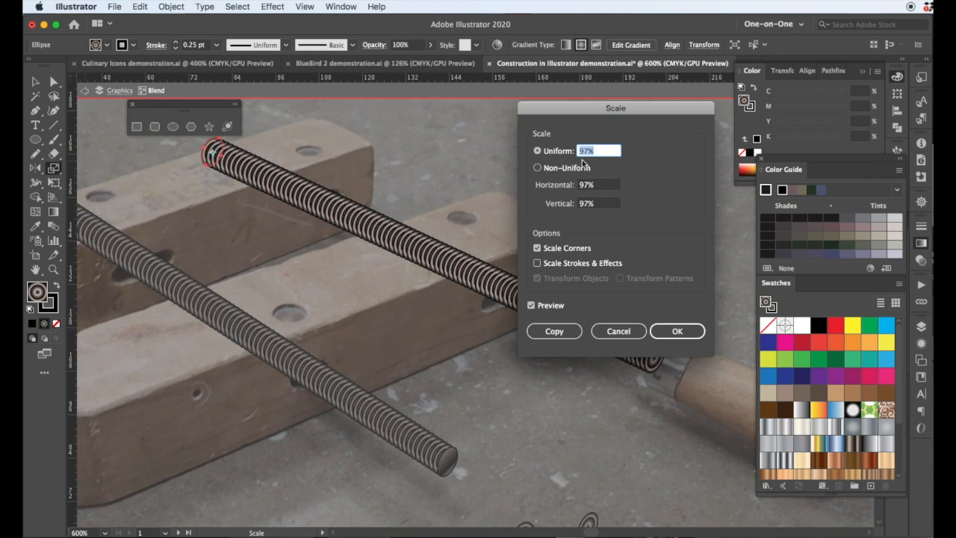
{"action": "left_click", "coordinate": [677, 330]}
{"action": "left_click", "coordinate": [815, 245]}
{"action": "left_click", "coordinate": [85, 92]}
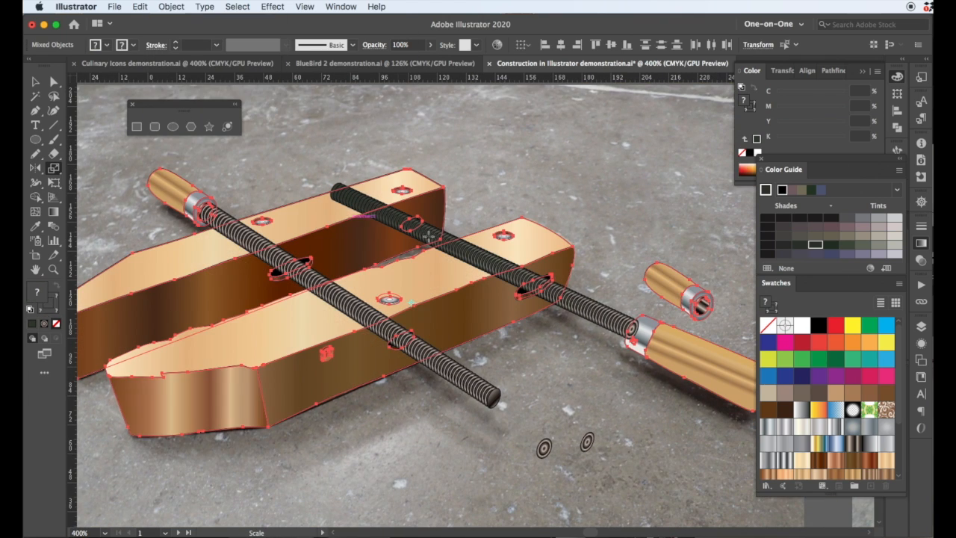
Step: Move the spare handle copy down onto the empty floor below the threaded rods
{"action": "left_click", "coordinate": [684, 357]}
{"action": "left_click_drag", "start_coordinate": [675, 326], "coordinate": [600, 530]}
{"action": "scroll", "coordinate": [668, 350], "scroll_direction": "right", "scroll_amount": 3}
Step: Turn a duplicate of the second rod blend into a single united outline and fill it with yellow
{"action": "left_click", "coordinate": [646, 402]}
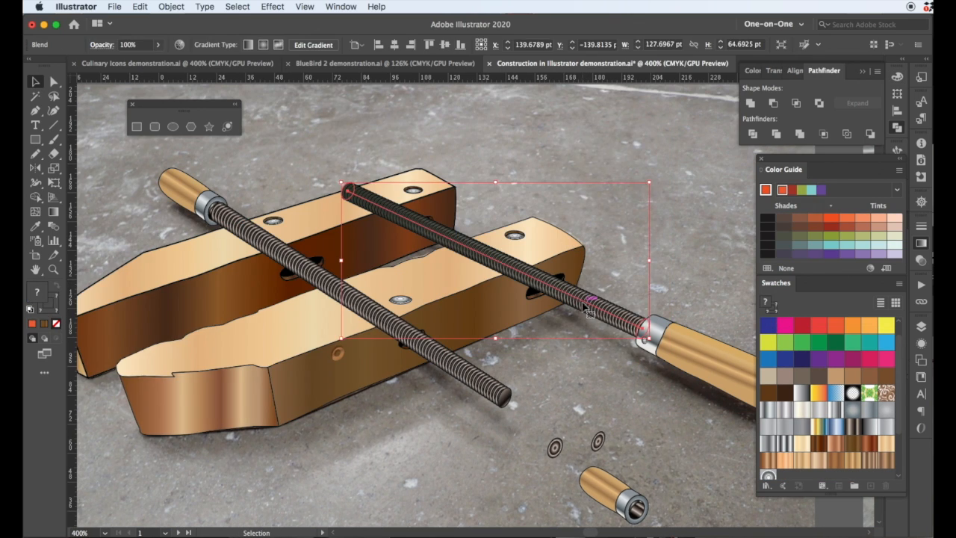
{"action": "left_click", "coordinate": [140, 6]}
{"action": "key", "text": "Escape"}
{"action": "left_click", "coordinate": [171, 6]}
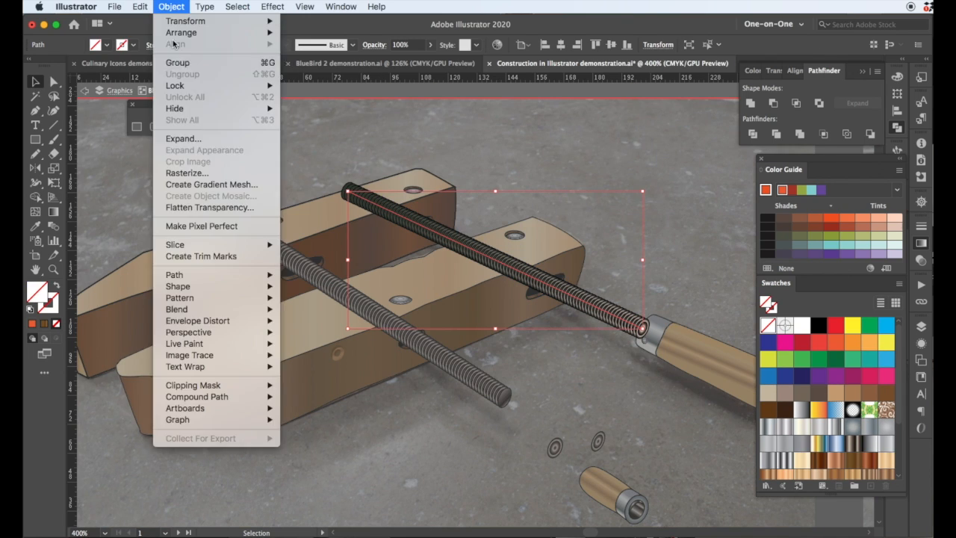
{"action": "left_click", "coordinate": [186, 134]}
{"action": "left_click", "coordinate": [622, 335]}
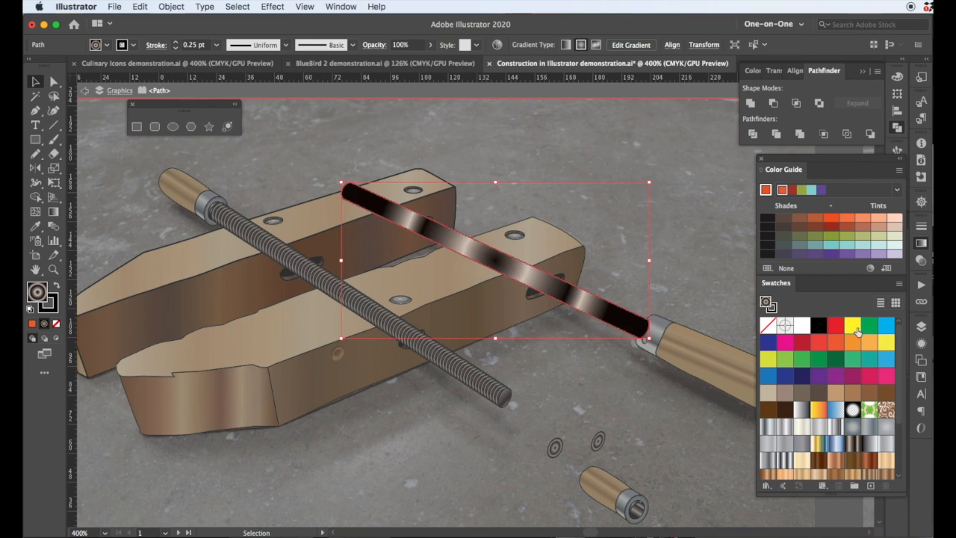
{"action": "left_click", "coordinate": [852, 326]}
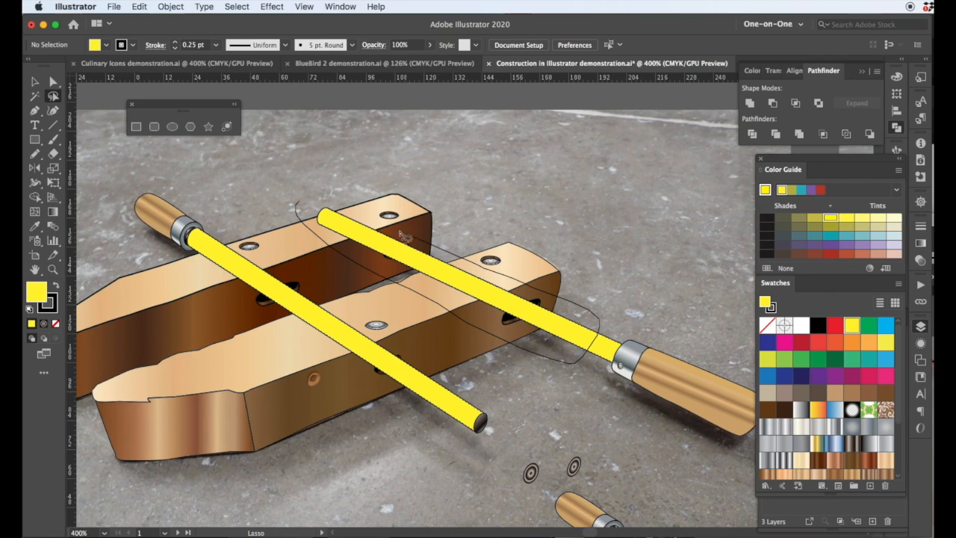
Step: Lasso both yellow rods with the jaws and remove the yellow sections that pass through the jaws using Shape Builder
{"action": "left_click_drag", "start_coordinate": [401, 236], "coordinate": [299, 208]}
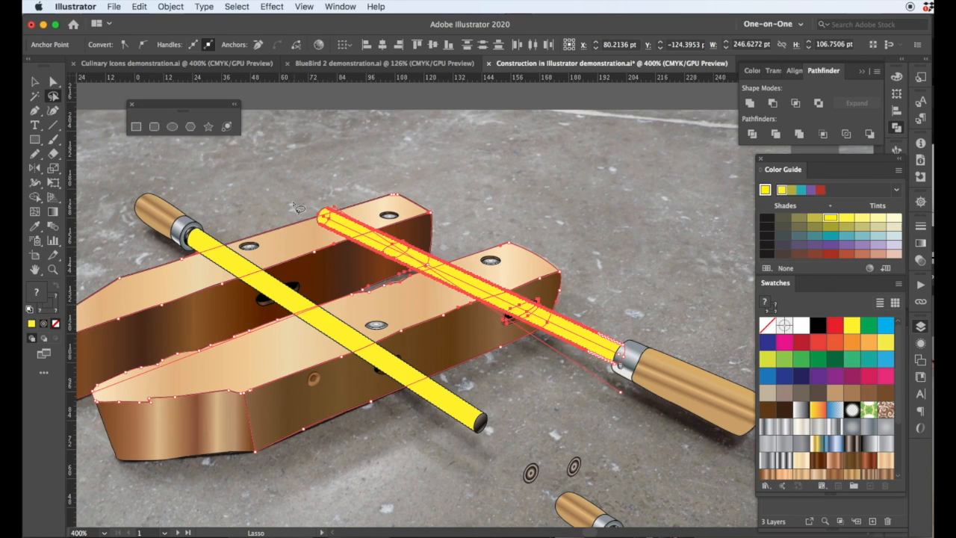
{"action": "left_click_drag", "start_coordinate": [290, 280], "coordinate": [213, 230]}
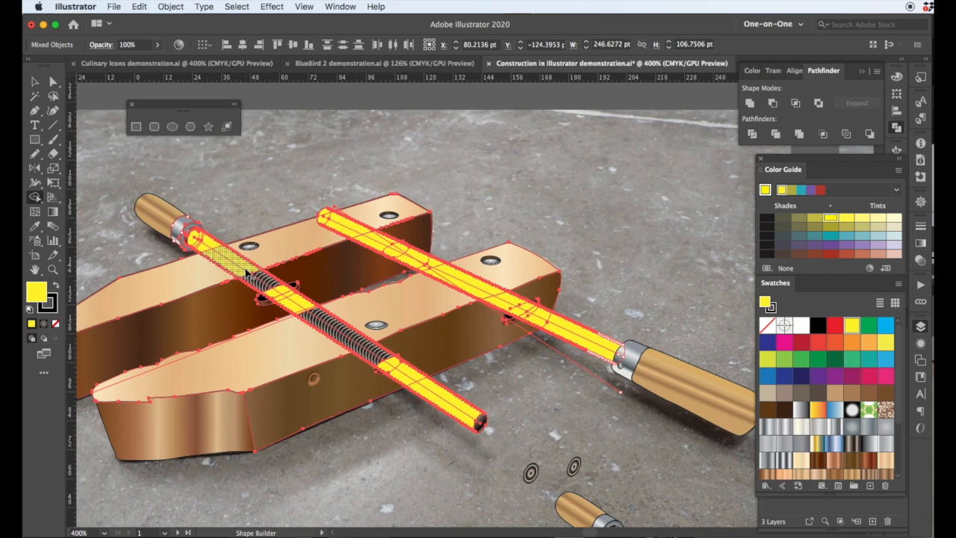
{"action": "left_click", "coordinate": [247, 273], "text": "alt"}
{"action": "left_click", "coordinate": [503, 308], "text": "alt"}
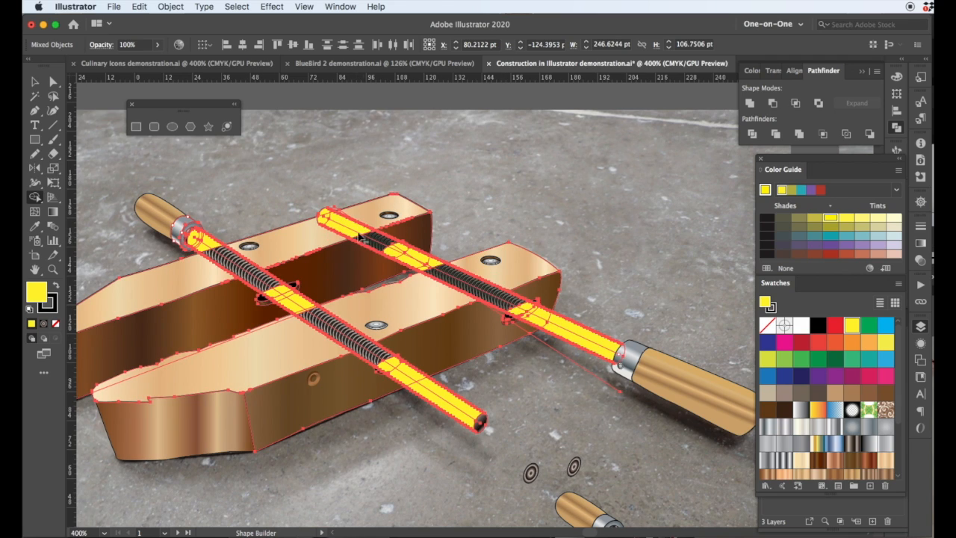
{"action": "left_click", "coordinate": [34, 82]}
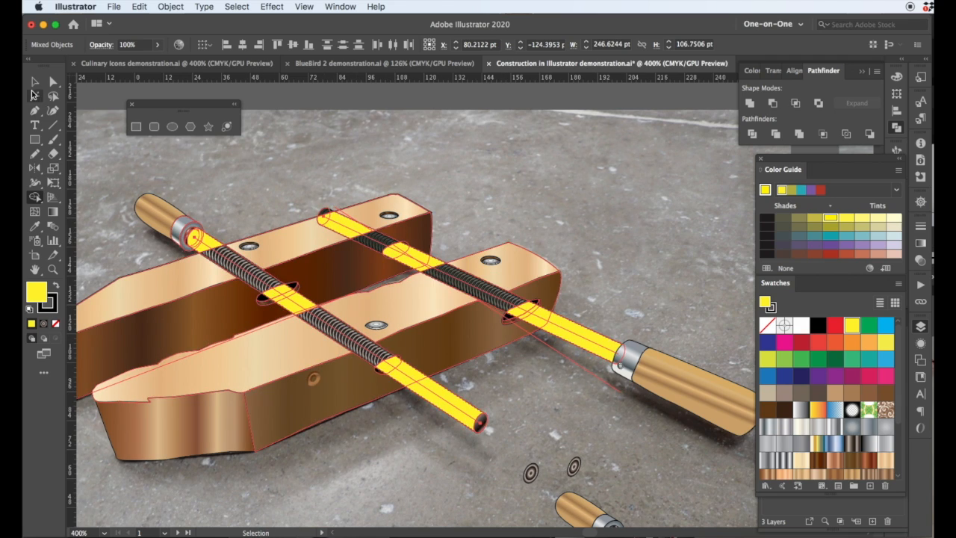
{"action": "left_click", "coordinate": [123, 168]}
{"action": "left_click", "coordinate": [544, 326], "text": "shift"}
{"action": "left_click_drag", "start_coordinate": [546, 322], "coordinate": [576, 264]}
{"action": "key", "text": "super+z"}
{"action": "left_click", "coordinate": [170, 7]}
{"action": "mouse_move", "coordinate": [196, 397]}
{"action": "left_click", "coordinate": [312, 397]}
{"action": "key", "text": "super+z"}
{"action": "key", "text": "super+z"}
{"action": "key", "text": "super+z"}
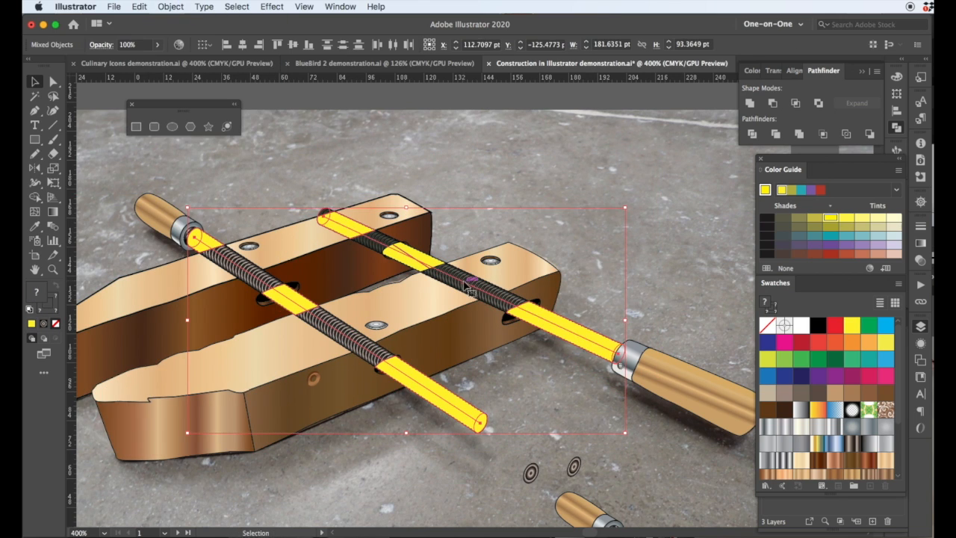
Step: Select all remaining yellow rod pieces and combine them into one compound path
{"action": "left_click", "coordinate": [504, 226]}
{"action": "left_click", "coordinate": [522, 314]}
{"action": "left_click", "coordinate": [417, 262], "text": "shift"}
{"action": "left_click", "coordinate": [397, 254], "text": "shift"}
{"action": "left_click", "coordinate": [342, 222], "text": "shift"}
{"action": "left_click", "coordinate": [418, 381], "text": "shift"}
{"action": "left_click", "coordinate": [282, 301], "text": "shift"}
{"action": "left_click_drag", "start_coordinate": [209, 236], "coordinate": [260, 196]}
{"action": "key", "text": "super+z"}
{"action": "key", "text": "super+shift+z"}
{"action": "key", "text": "super+z"}
{"action": "left_click", "coordinate": [170, 7]}
{"action": "mouse_move", "coordinate": [195, 397]}
{"action": "left_click", "coordinate": [312, 397]}
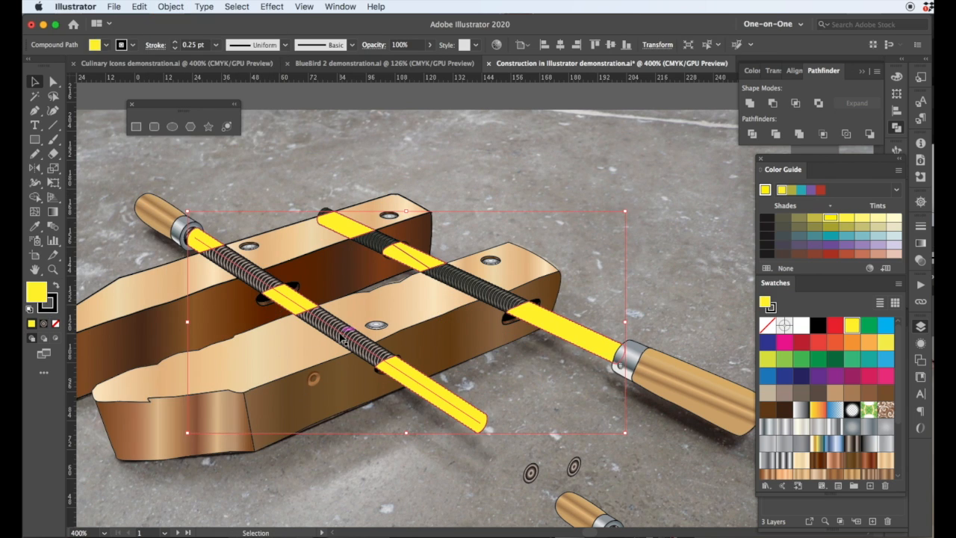
{"action": "left_click", "coordinate": [341, 335], "text": "shift"}
{"action": "left_click", "coordinate": [170, 7]}
{"action": "left_click", "coordinate": [291, 384]}
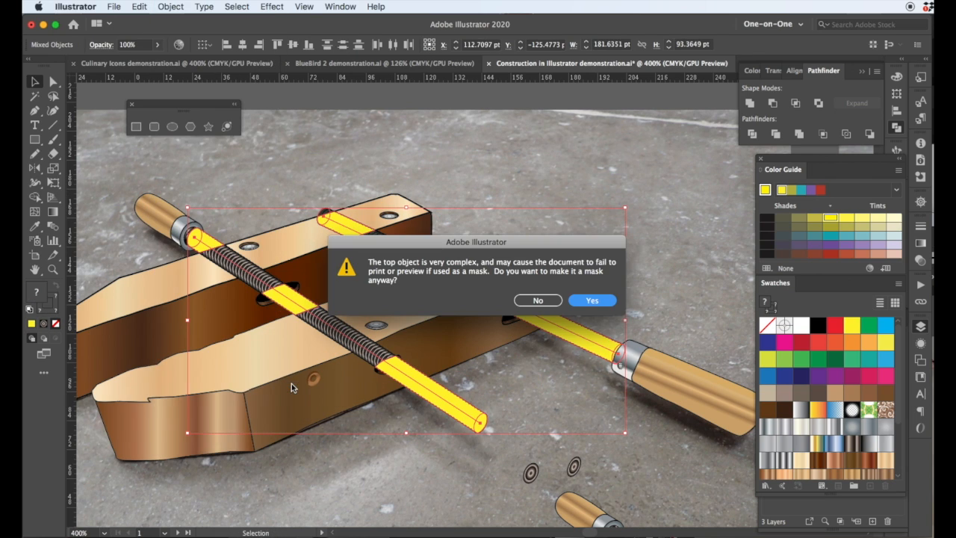
{"action": "left_click", "coordinate": [537, 302]}
Step: Simplify the yellow compound path to reduce its complexity
{"action": "left_click", "coordinate": [573, 333]}
{"action": "left_click", "coordinate": [170, 7]}
{"action": "mouse_move", "coordinate": [197, 274]}
{"action": "left_click", "coordinate": [312, 345]}
{"action": "left_click", "coordinate": [284, 212]}
Step: Select the yellow compound path together with the rod blends and make a clipping mask from them
{"action": "left_click", "coordinate": [297, 299]}
{"action": "left_click", "coordinate": [336, 335], "text": "shift"}
{"action": "left_click", "coordinate": [171, 7]}
{"action": "mouse_move", "coordinate": [195, 385]}
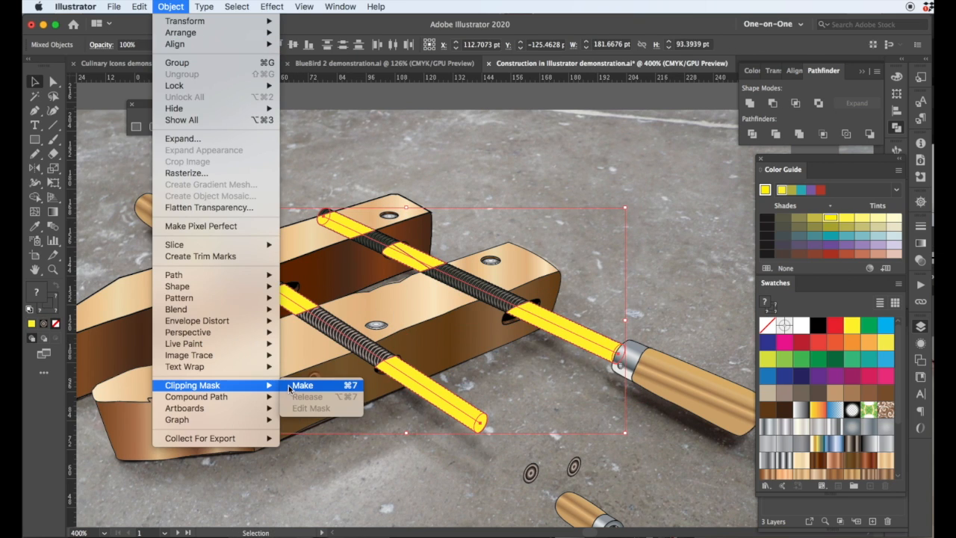
{"action": "left_click", "coordinate": [302, 385]}
{"action": "key", "text": "super+shift+a"}
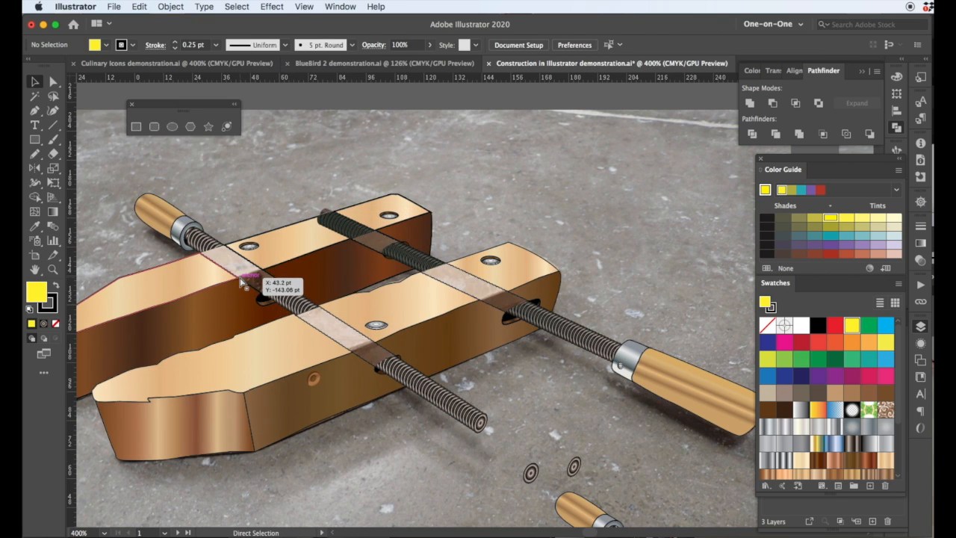
{"action": "left_click", "coordinate": [170, 7]}
{"action": "left_click", "coordinate": [181, 98]}
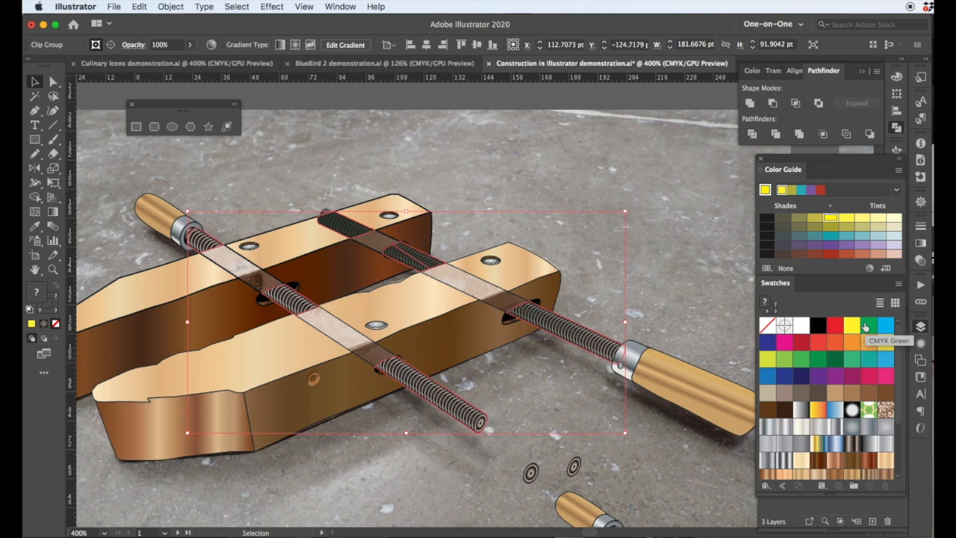
Step: Hide the Graphics copy layer, and show and unlock the original Graphics layer
{"action": "key", "text": "F7"}
{"action": "key", "text": "F7"}
{"action": "left_click", "coordinate": [768, 336]}
{"action": "left_click", "coordinate": [779, 348]}
{"action": "left_click", "coordinate": [850, 350]}
{"action": "left_click", "coordinate": [798, 348]}
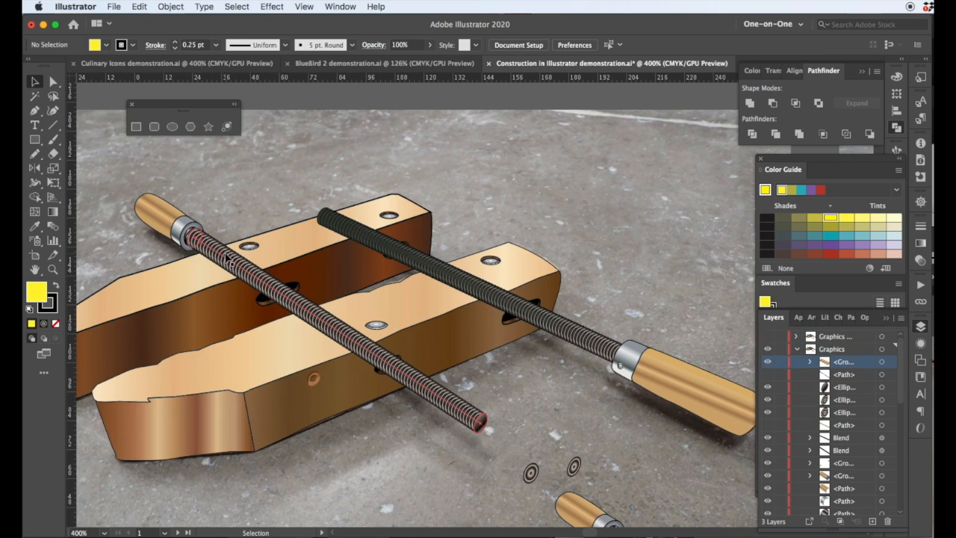
{"action": "left_click", "coordinate": [796, 348]}
Step: Duplicate the Graphics layer, hide and lock the original, and make the duplicate the active layer
{"action": "left_click_drag", "start_coordinate": [843, 348], "coordinate": [872, 520]}
{"action": "left_click", "coordinate": [780, 362]}
{"action": "left_click", "coordinate": [767, 361]}
{"action": "left_click", "coordinate": [840, 348]}
Step: Try removing the full-length rod blends from the duplicated layer, starting with the rod that ends in front of the near jaw
{"action": "left_click", "coordinate": [450, 403]}
{"action": "key", "text": "Delete"}
{"action": "left_click", "coordinate": [578, 336]}
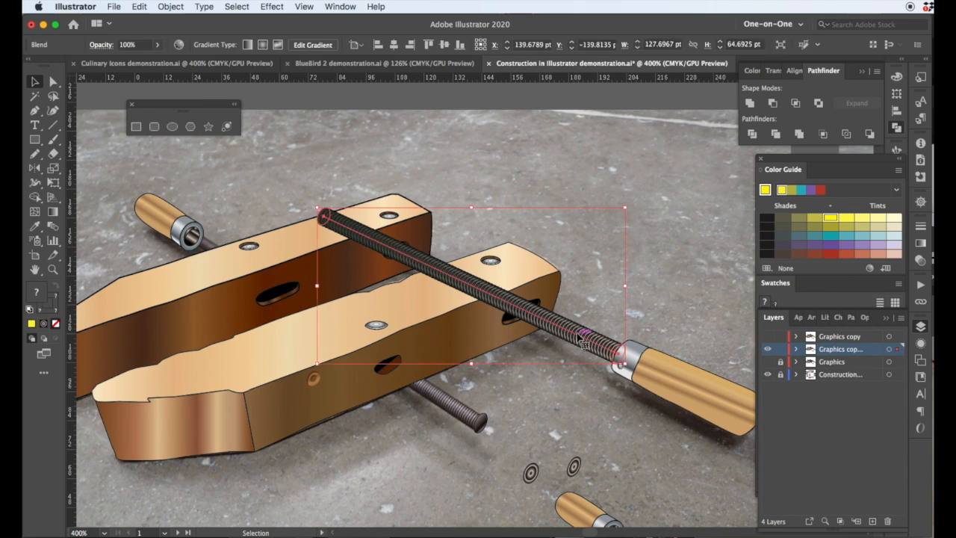
{"action": "left_click", "coordinate": [139, 6]}
{"action": "left_click", "coordinate": [153, 97]}
{"action": "left_click_drag", "start_coordinate": [332, 242], "coordinate": [334, 237]}
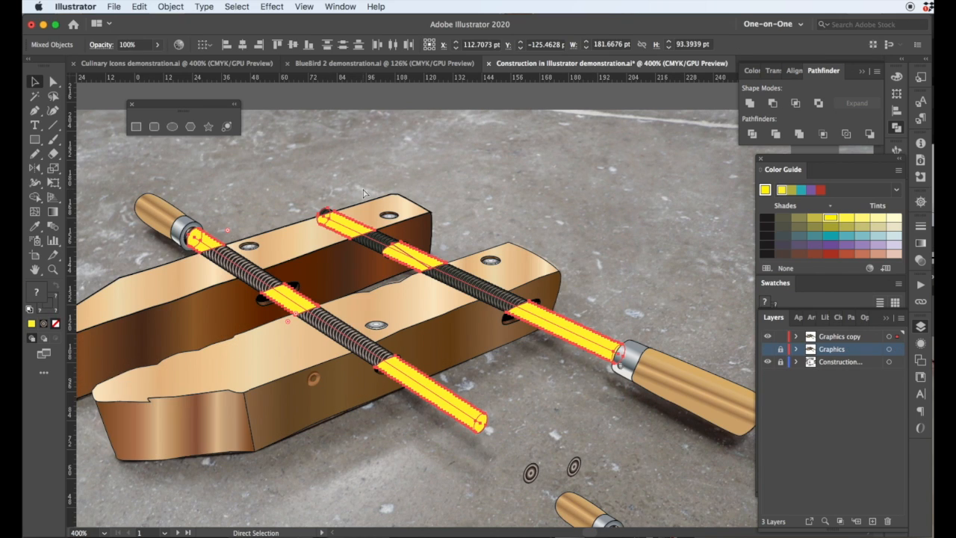
Step: Select the jaws with the yellow rods and remove the yellow section crossing the rear jaw using Shape Builder
{"action": "key", "text": "super+a"}
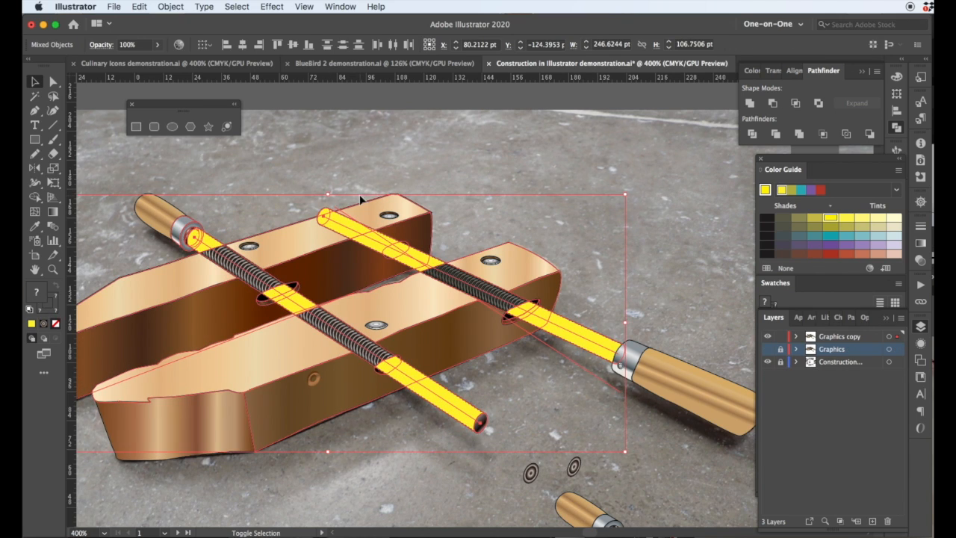
{"action": "key", "text": "shift+m"}
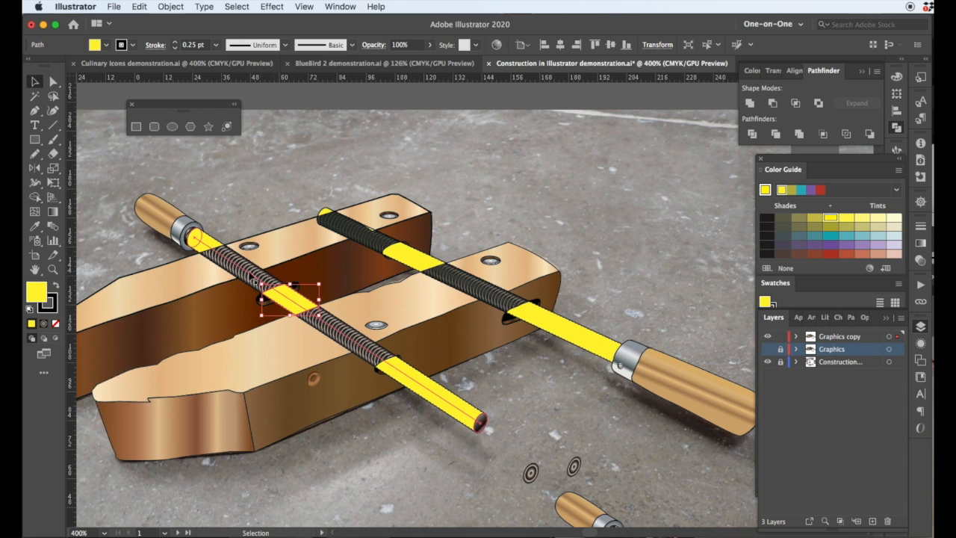
{"action": "left_click", "coordinate": [253, 275], "text": "shift"}
{"action": "left_click", "coordinate": [308, 187]}
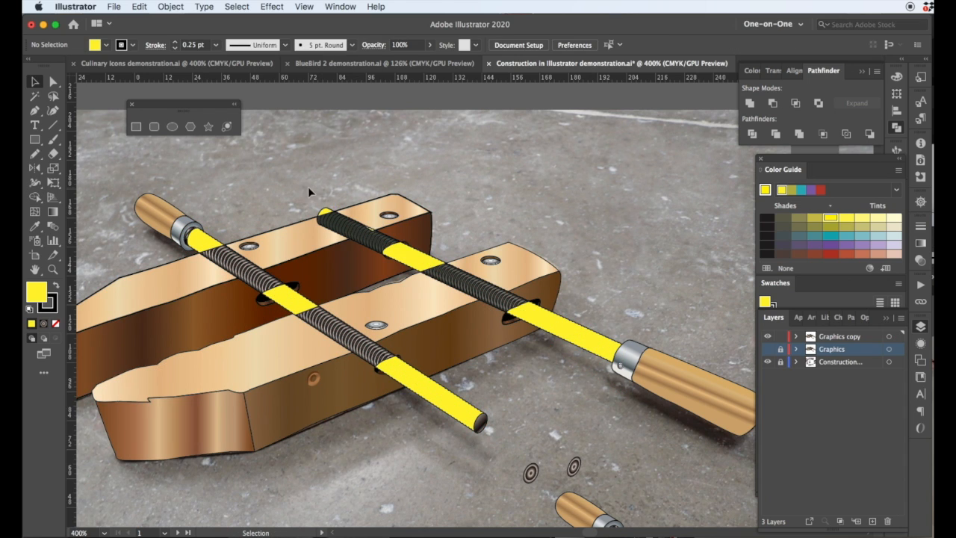
Step: Gather the remaining yellow rod pieces, including the small tip behind the rear jaw, into one compound path
{"action": "key", "text": "super+a"}
{"action": "key", "text": "super+plus"}
{"action": "left_click_drag", "start_coordinate": [437, 192], "coordinate": [263, 295]}
{"action": "key", "text": "shift+m"}
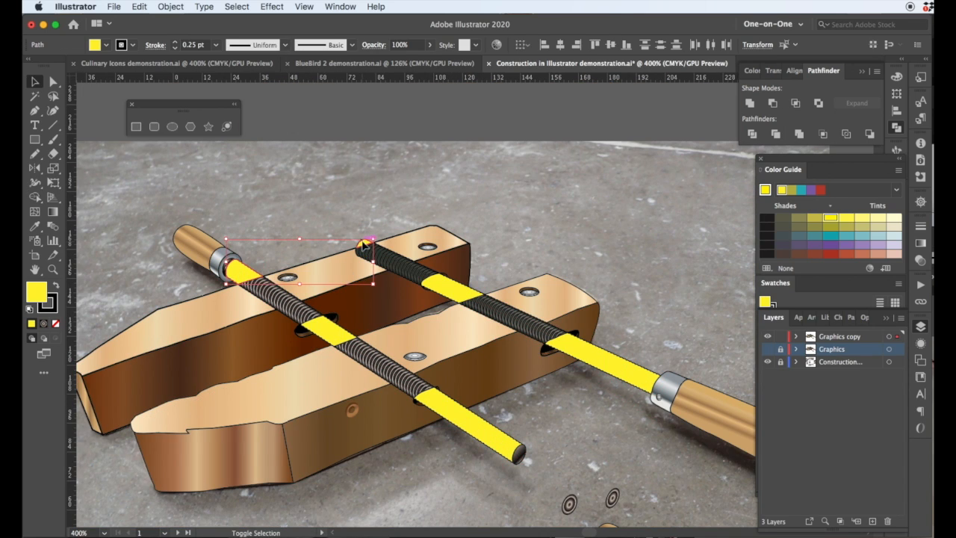
{"action": "left_click", "coordinate": [365, 248], "text": "shift"}
{"action": "left_click", "coordinate": [170, 7]}
{"action": "left_click", "coordinate": [299, 397]}
Step: Add the rod blends to the selected yellow compound path and make a clipping mask from them
{"action": "left_click", "coordinate": [357, 348], "text": "shift"}
{"action": "left_click", "coordinate": [170, 6]}
{"action": "left_click", "coordinate": [292, 386]}
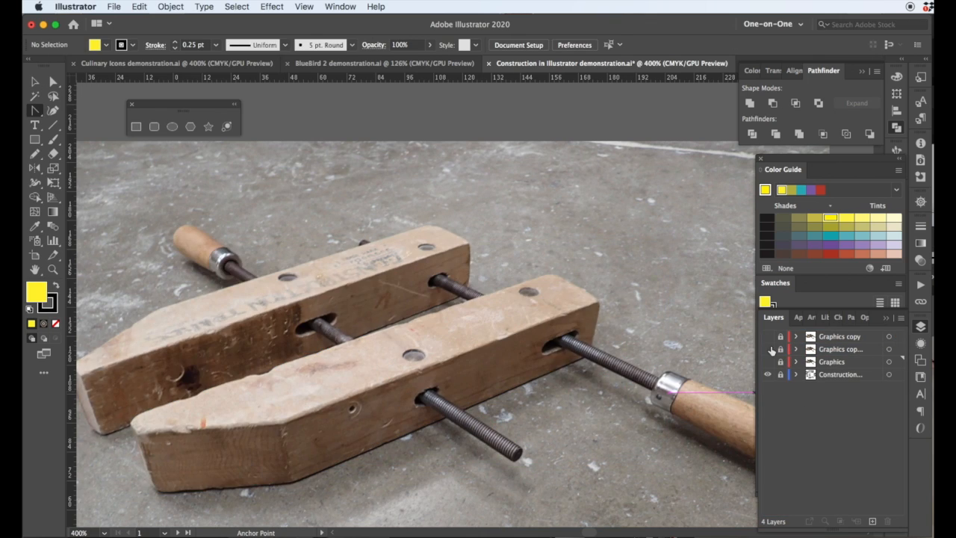
Step: Show the Graphics artwork and move the full-length rod blends in its duplicate layer away from the clamp
{"action": "left_click", "coordinate": [768, 362]}
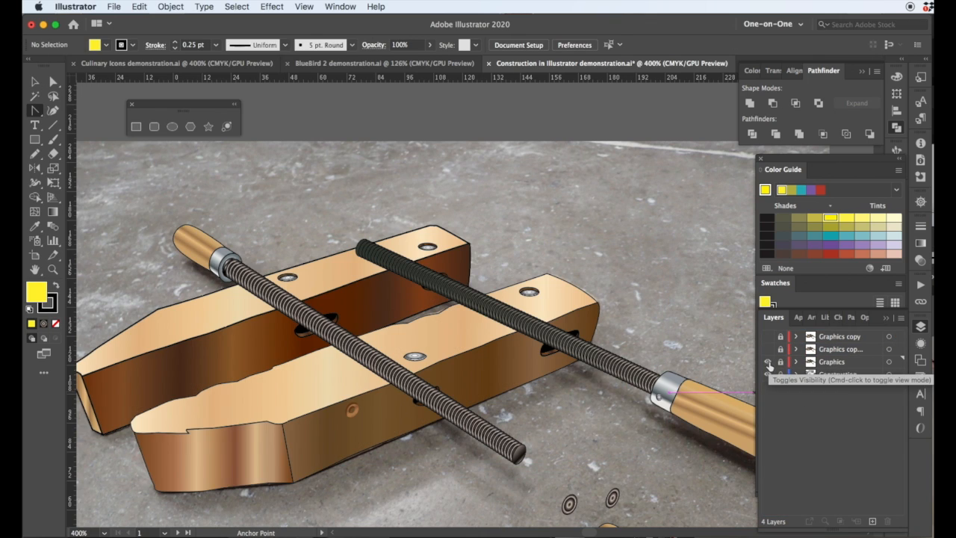
{"action": "left_click_drag", "start_coordinate": [660, 239], "coordinate": [676, 212]}
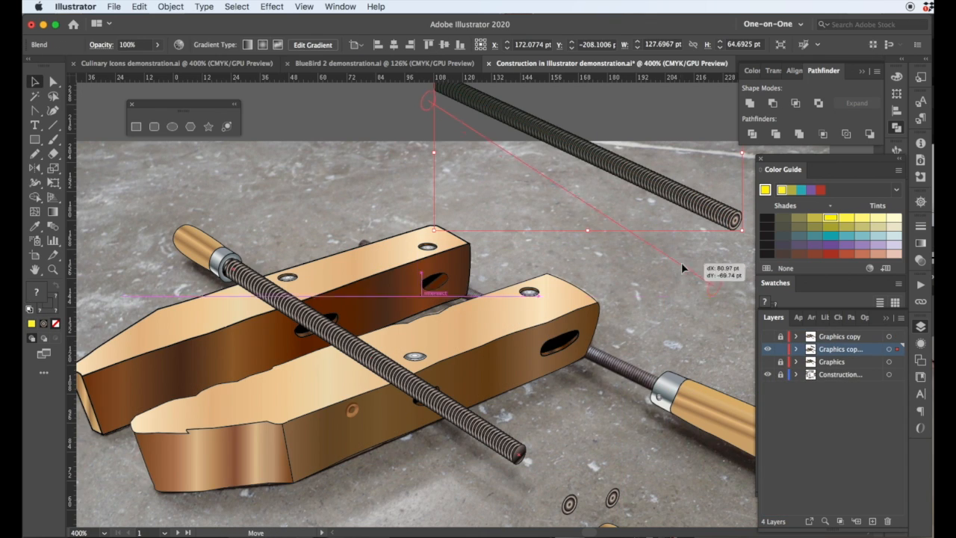
{"action": "left_click", "coordinate": [139, 7]}
{"action": "left_click", "coordinate": [141, 94]}
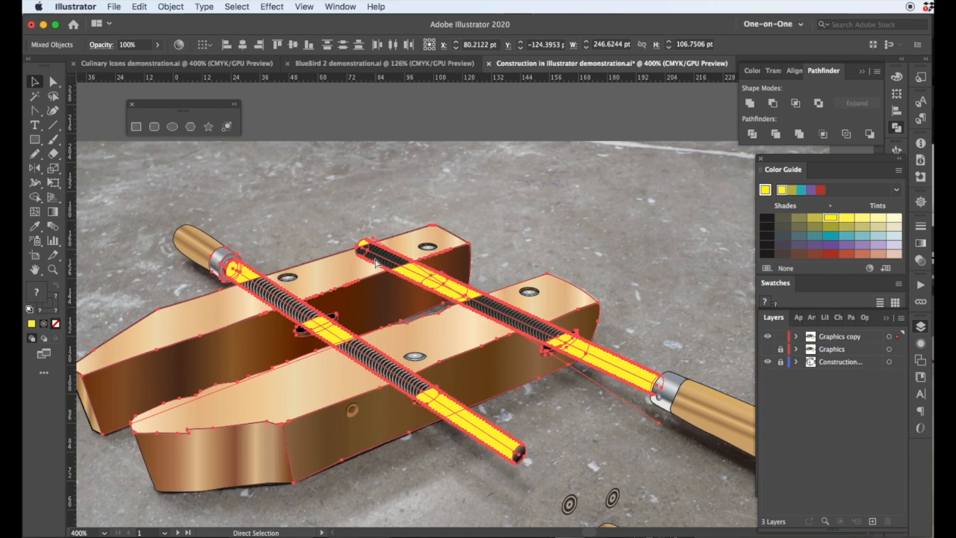
Step: Trim the yellow rod where it passes through the rear jaw using Shape Builder, keeping the small tip behind the jaw
{"action": "key", "text": "v"}
{"action": "key", "text": "shift+m"}
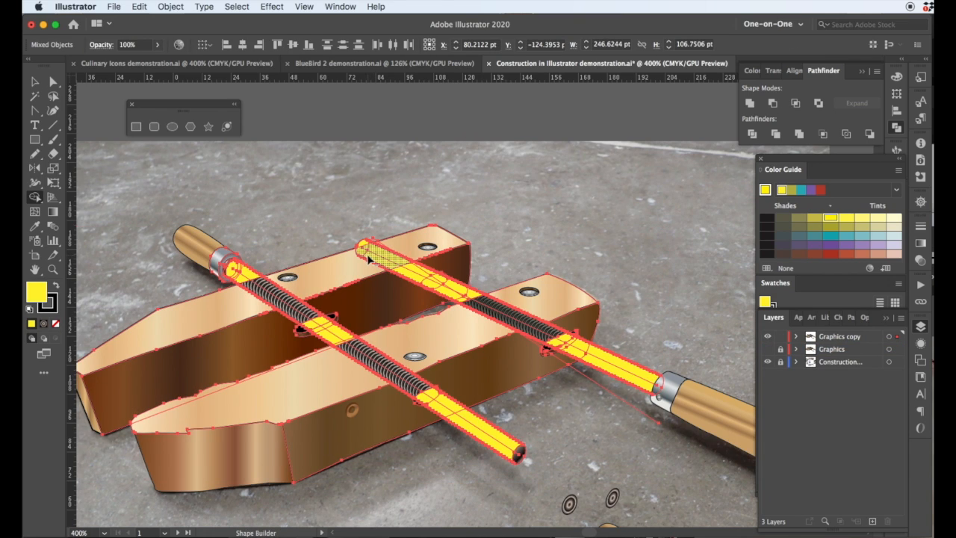
{"action": "left_click", "coordinate": [367, 256], "text": "alt"}
{"action": "left_click", "coordinate": [410, 276], "text": "alt"}
{"action": "key", "text": "super+="}
{"action": "scroll", "coordinate": [502, 198], "scroll_direction": "up", "scroll_amount": 1}
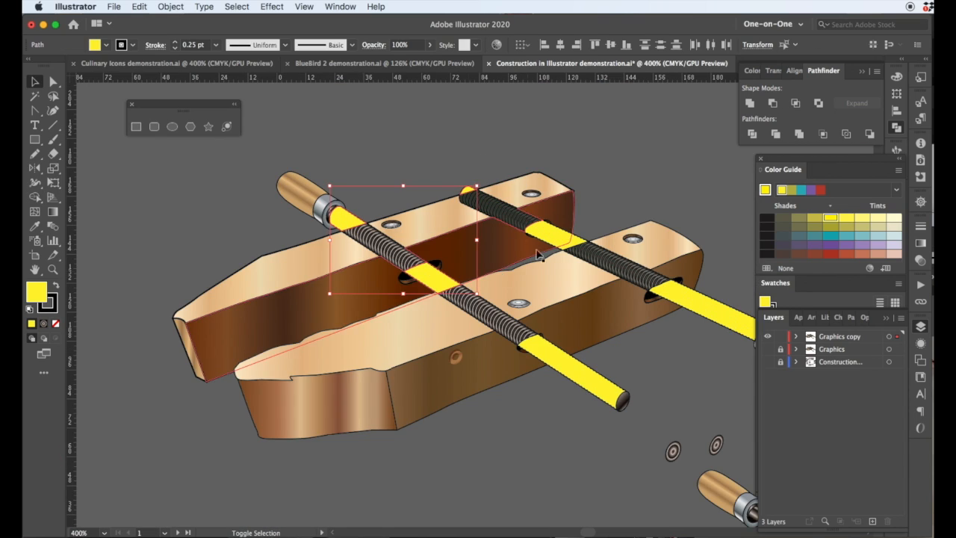
Step: Select all remaining yellow pieces of both rods and make them a single compound path
{"action": "left_click", "coordinate": [551, 236], "text": "shift"}
{"action": "left_click", "coordinate": [571, 370], "text": "shift"}
{"action": "left_click", "coordinate": [675, 301], "text": "shift"}
{"action": "left_click", "coordinate": [170, 7]}
{"action": "left_click", "coordinate": [307, 398]}
Step: Select the rod blends together with the yellow compound path and make a clipping mask
{"action": "left_click_drag", "start_coordinate": [343, 224], "coordinate": [194, 261]}
{"action": "left_click_drag", "start_coordinate": [508, 216], "coordinate": [539, 191]}
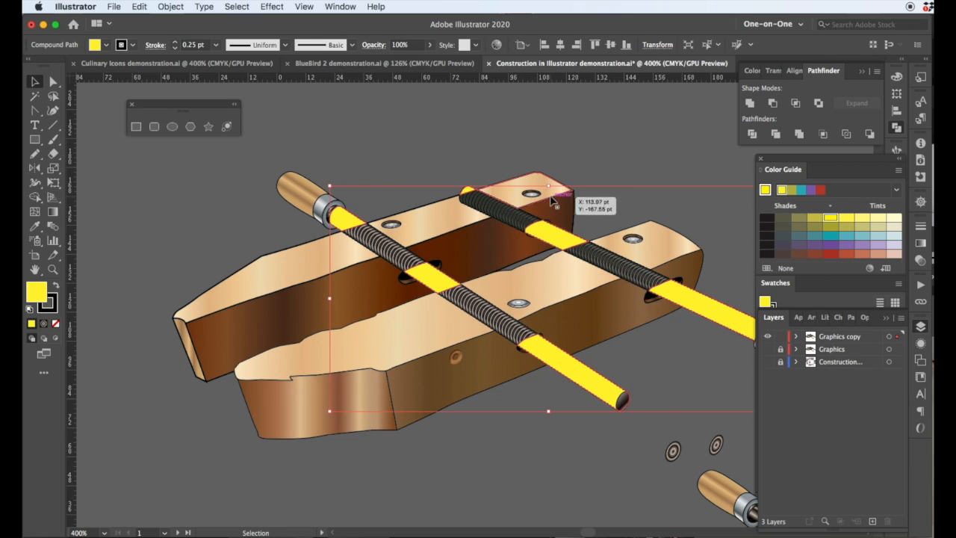
{"action": "left_click", "coordinate": [171, 7]}
{"action": "left_click", "coordinate": [304, 384]}
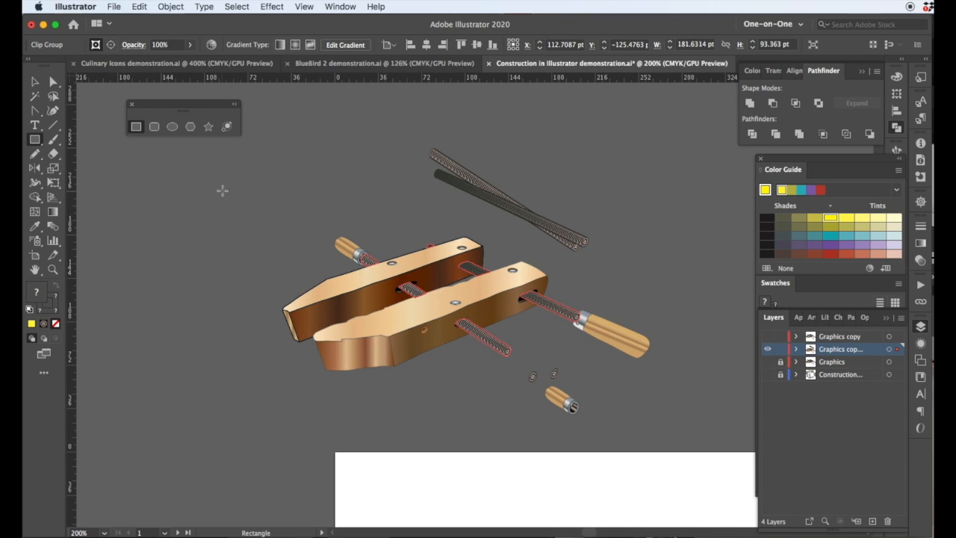
Step: Draw a rectangle about 360 pt wide around the clamp and convert it to an artboard
{"action": "left_click_drag", "start_coordinate": [223, 170], "coordinate": [660, 393]}
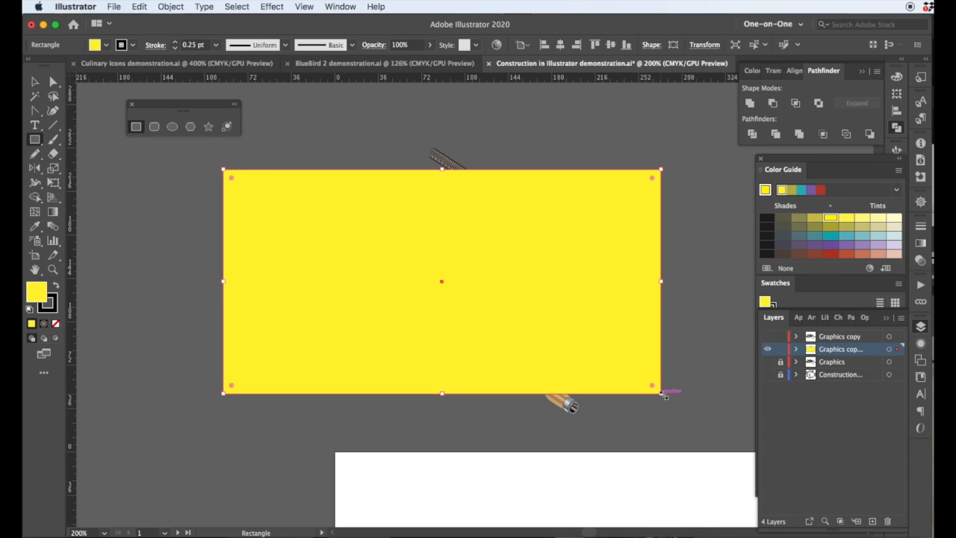
{"action": "left_click", "coordinate": [170, 7]}
{"action": "left_click", "coordinate": [342, 405]}
Step: Move the spare full-length rods, the leftover handle and the loose ellipses outside the new artboard
{"action": "left_click_drag", "start_coordinate": [493, 208], "coordinate": [634, 140]}
{"action": "left_click_drag", "start_coordinate": [552, 392], "coordinate": [700, 384]}
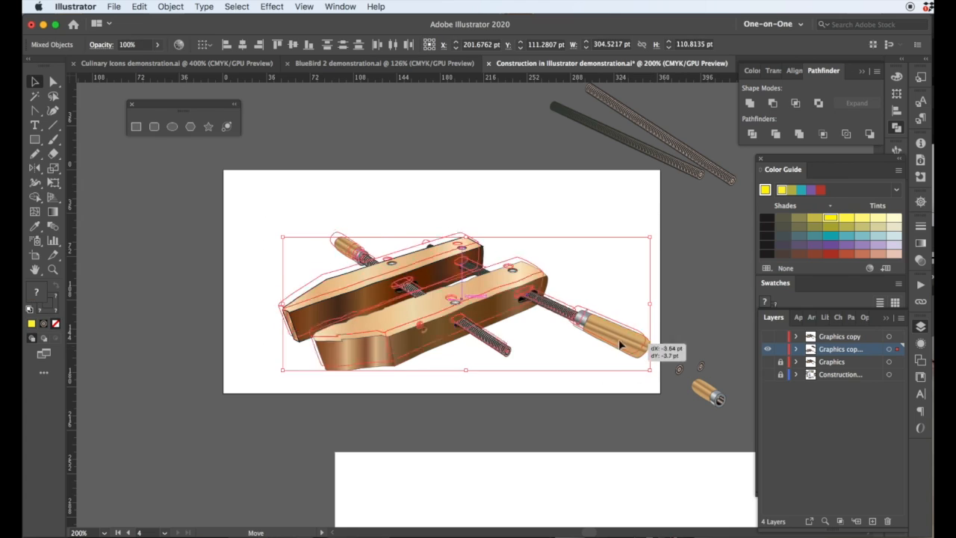
Step: Apply a Drop Shadow effect to the grouped clamp artwork
{"action": "left_click", "coordinate": [798, 316]}
{"action": "left_click", "coordinate": [800, 520]}
{"action": "left_click", "coordinate": [740, 471]}
{"action": "left_click", "coordinate": [708, 441]}
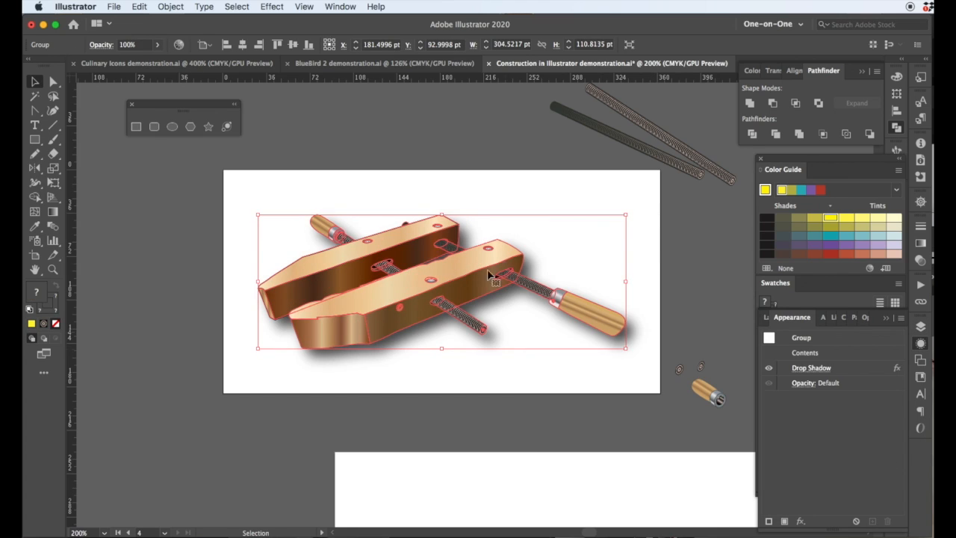
Step: Add the text WOOD CLAMP, rotate it to read downward, and place and scale it beside the clamp handle
{"action": "left_click", "coordinate": [214, 192]}
{"action": "key", "text": "t"}
{"action": "left_click", "coordinate": [326, 188]}
{"action": "left_click", "coordinate": [35, 82]}
{"action": "left_click_drag", "start_coordinate": [377, 183], "coordinate": [595, 262]}
{"action": "left_click_drag", "start_coordinate": [606, 239], "coordinate": [642, 253]}
{"action": "left_click_drag", "start_coordinate": [633, 265], "coordinate": [626, 308]}
Step: Draw a vertical line about 101 pt long beside the title with a 2 pt brown gradient stroke, and duplicate it on the title's other side
{"action": "key", "text": "super+equal"}
{"action": "key", "text": "super+equal"}
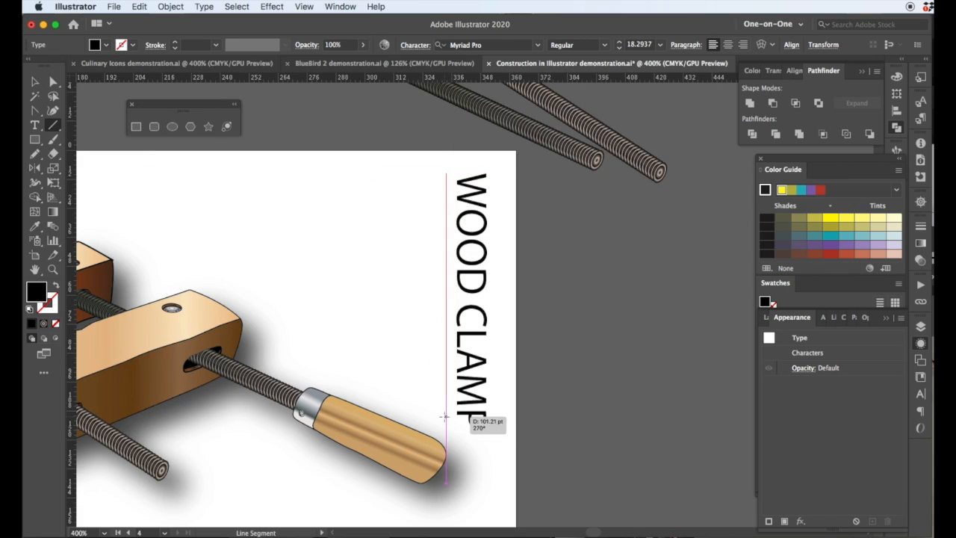
{"action": "left_click_drag", "start_coordinate": [444, 416], "coordinate": [446, 416]}
{"action": "left_click", "coordinate": [193, 45]}
{"action": "left_click", "coordinate": [793, 283]}
{"action": "left_click", "coordinate": [868, 474]}
{"action": "key", "text": "shift+x"}
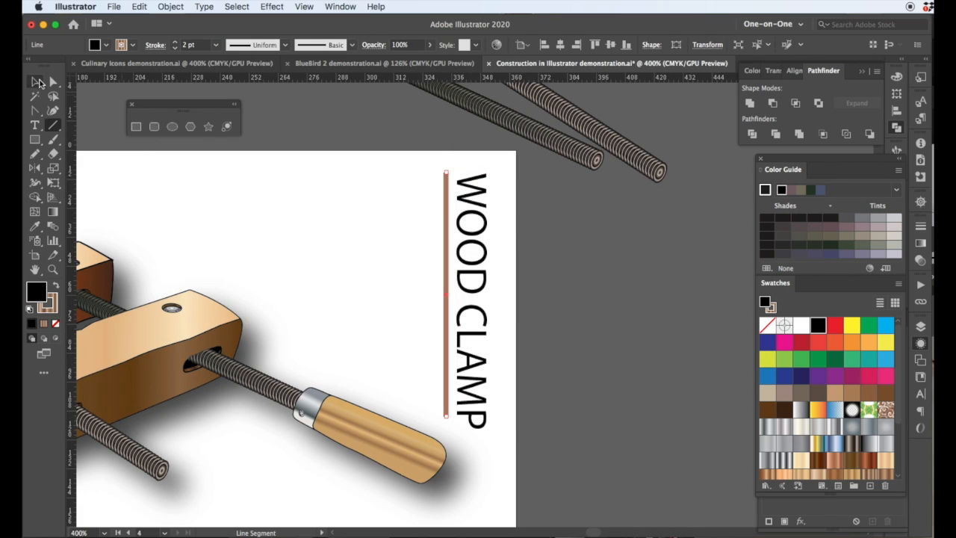
{"action": "left_click_drag", "start_coordinate": [503, 281], "coordinate": [499, 281]}
Step: Set the WOOD CLAMP title to Condensed Italic, scale it to the length of the lines, and fill it with tan
{"action": "left_click", "coordinate": [471, 298]}
{"action": "left_click", "coordinate": [579, 44]}
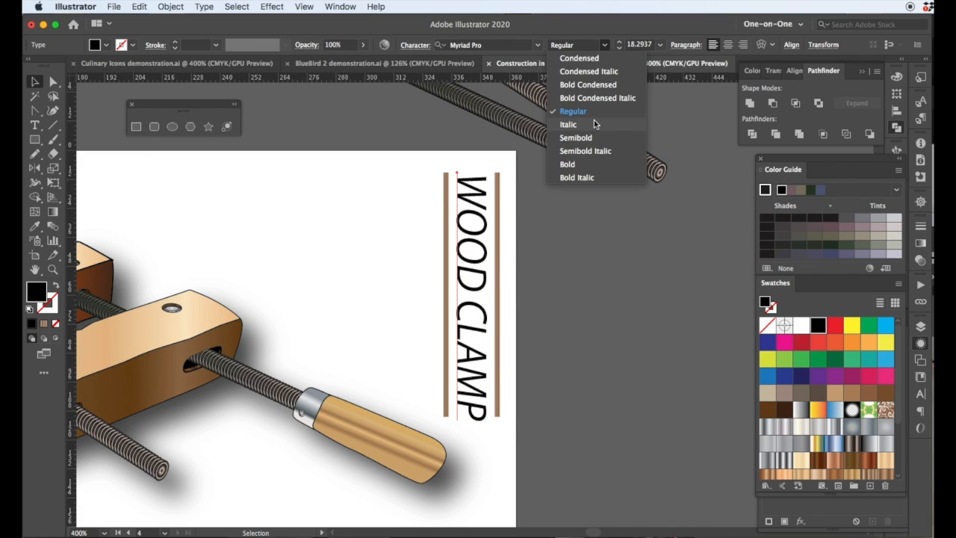
{"action": "left_click", "coordinate": [586, 70]}
{"action": "left_click_drag", "start_coordinate": [469, 349], "coordinate": [470, 415]}
{"action": "left_click", "coordinate": [835, 392]}
{"action": "key", "text": "super+shift+a"}
{"action": "key", "text": "super+minus"}
{"action": "left_click_drag", "start_coordinate": [299, 298], "coordinate": [543, 278]}
{"action": "left_click_drag", "start_coordinate": [86, 167], "coordinate": [740, 500]}
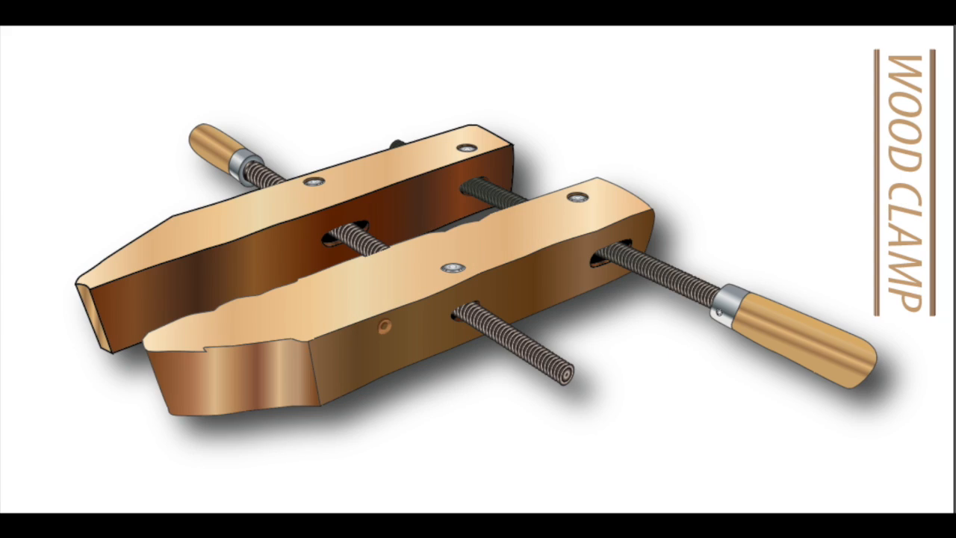